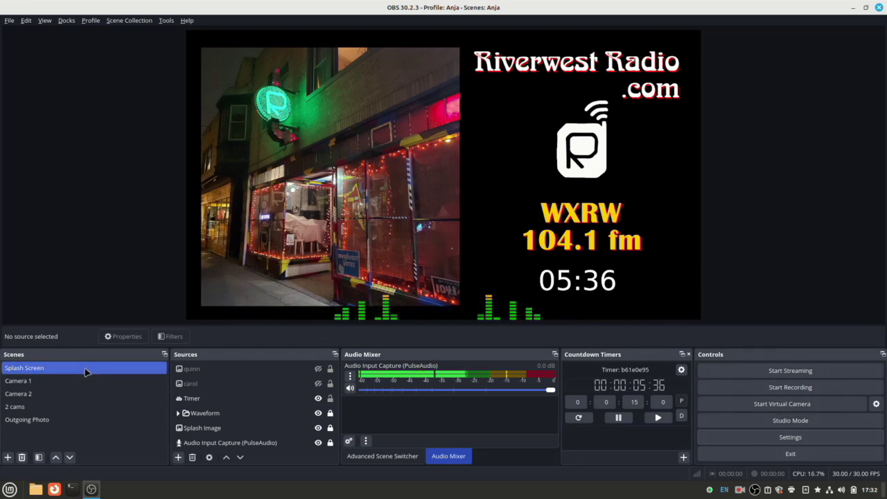
Look over the five scenes and the sources that make up the Splash Screen scene.
ctrl+click(63, 383)
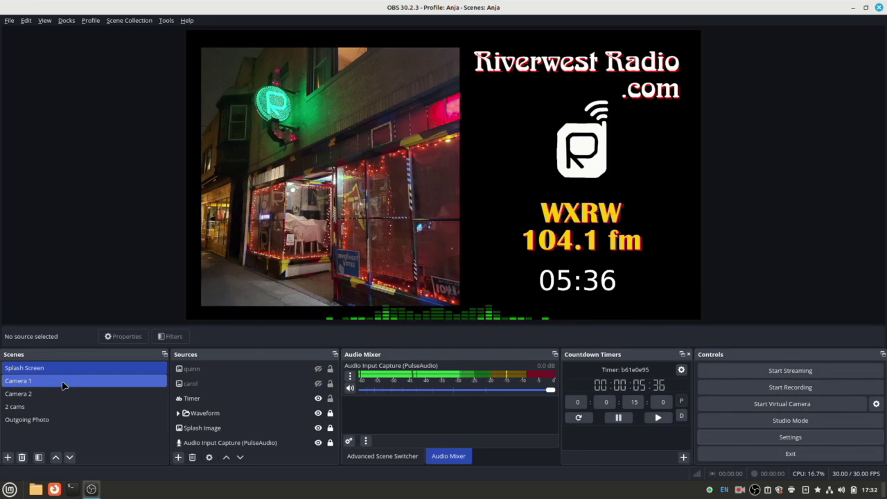
click(69, 393)
click(93, 407)
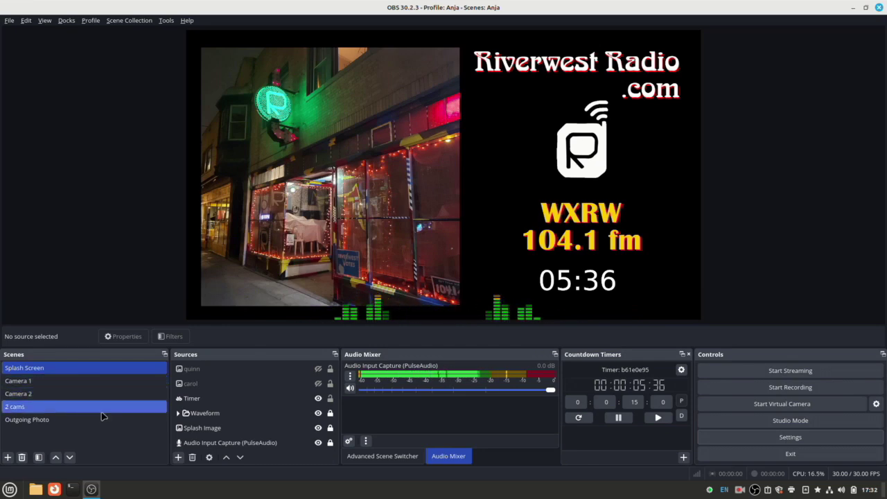
click(106, 421)
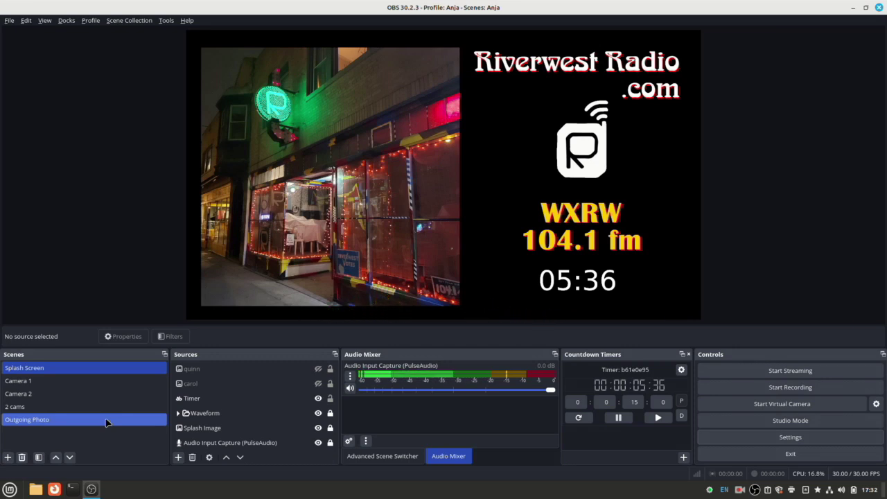
click(280, 413)
click(275, 367)
click(271, 427)
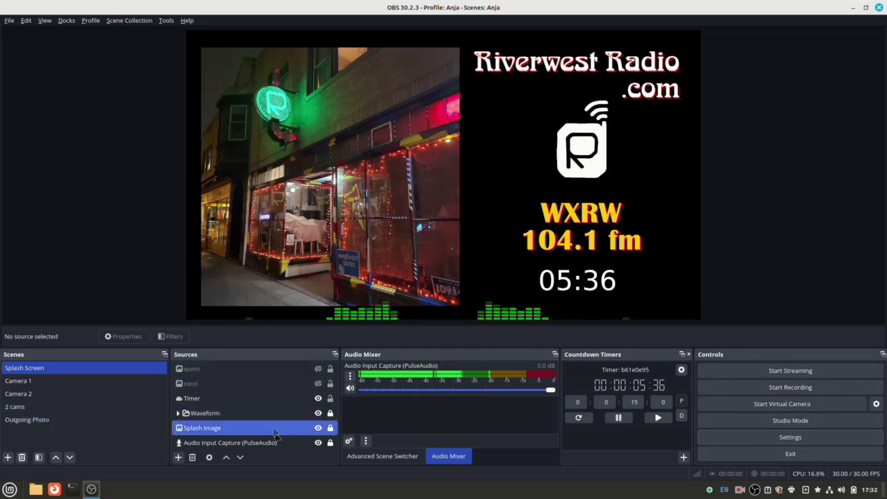
click(63, 373)
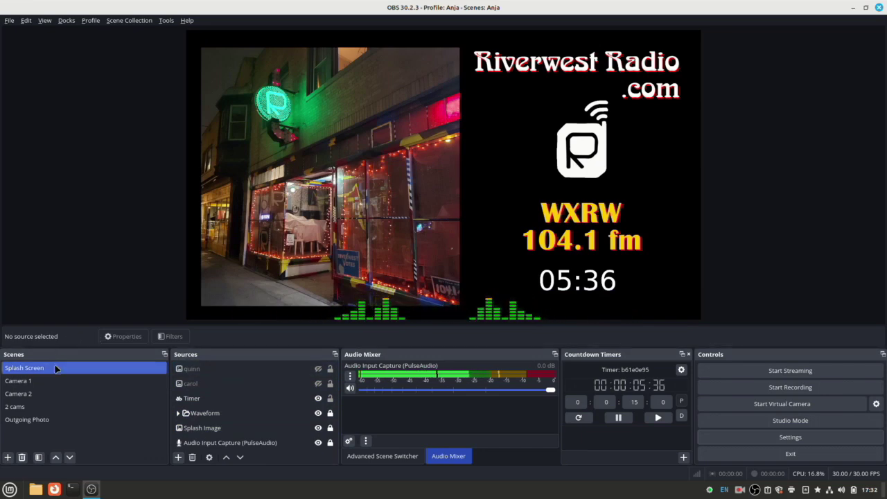
click(231, 400)
ctrl+click(232, 401)
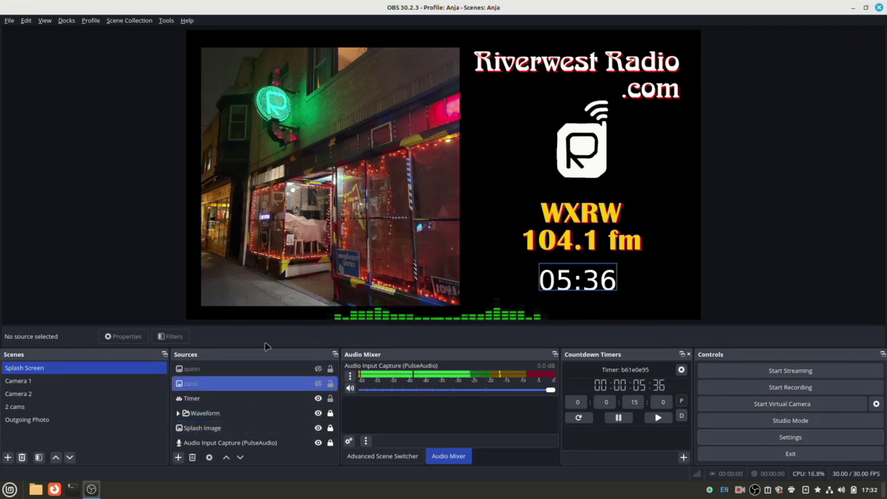
click(278, 425)
ctrl+click(277, 425)
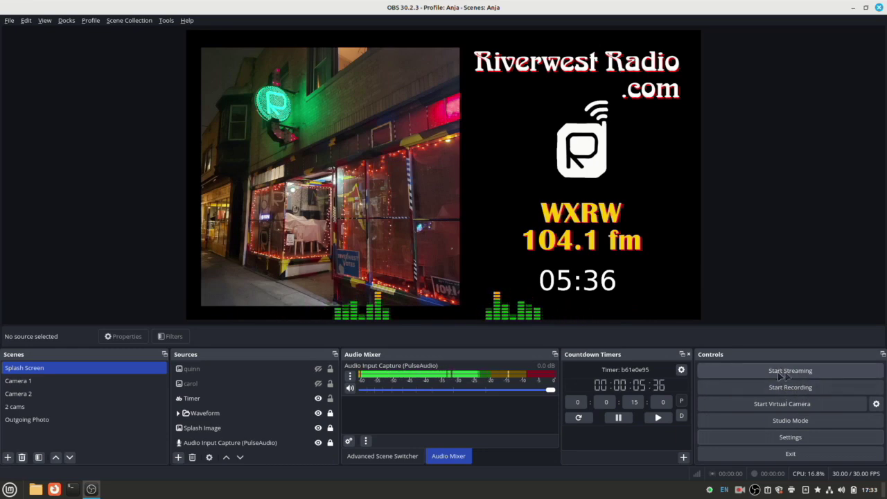
Check the Advanced Scene Switcher's status and return to the Audio Mixer.
click(381, 457)
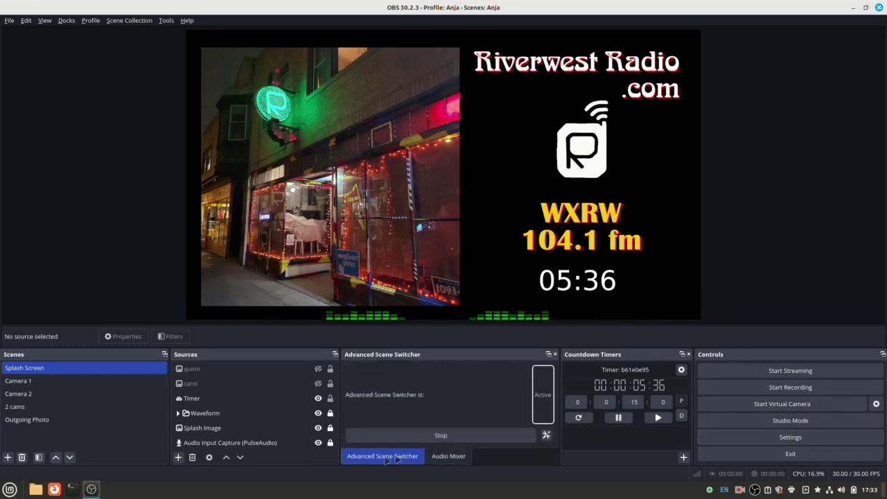
click(450, 457)
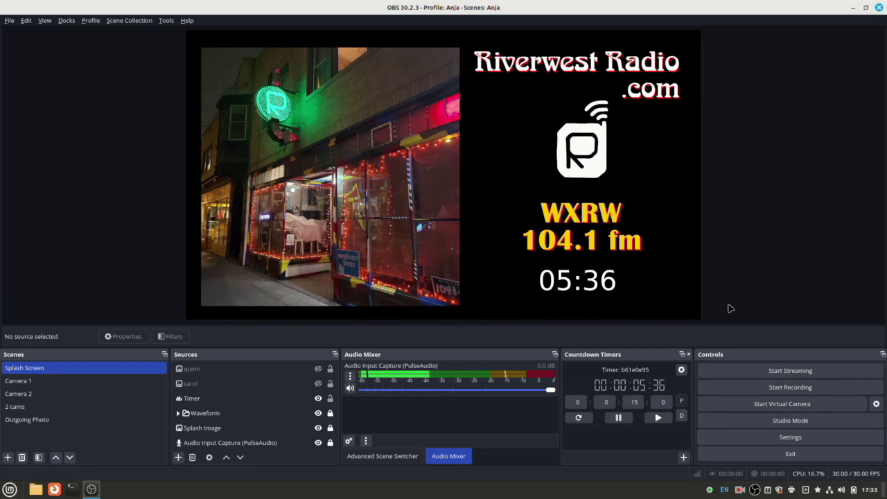
Choose YouTube - RTMPS as the streaming service in the stream settings.
click(792, 440)
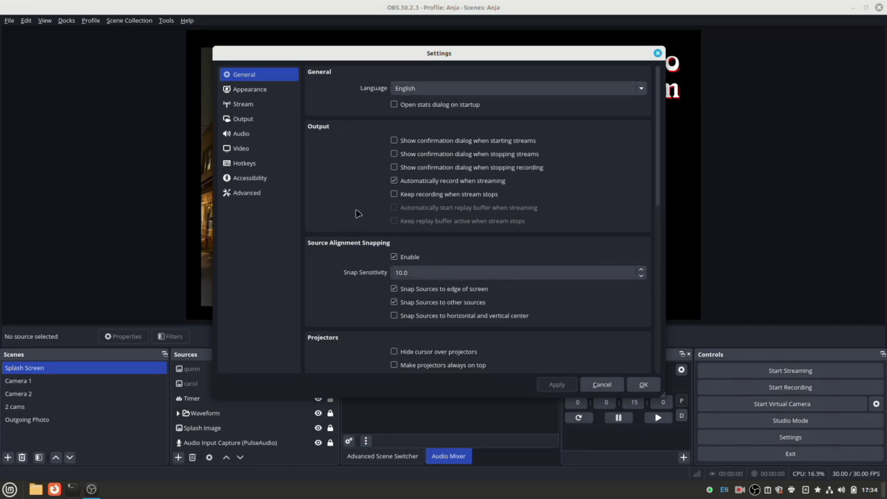
click(240, 104)
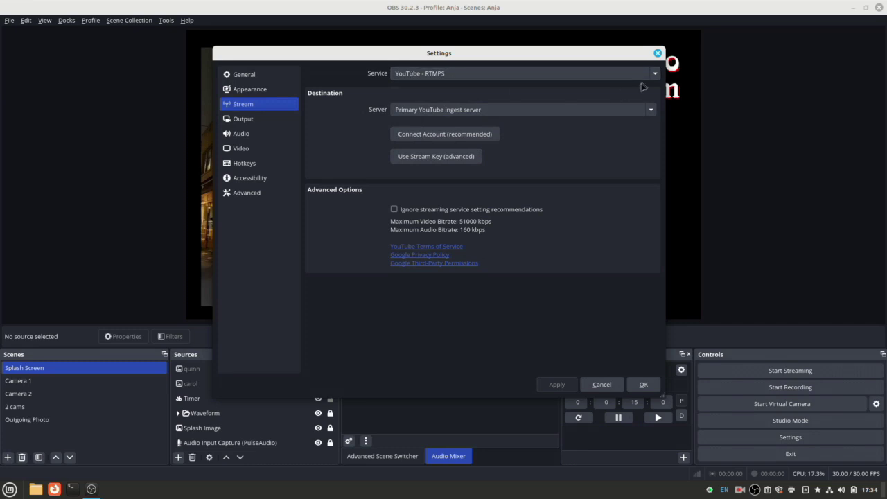
click(652, 75)
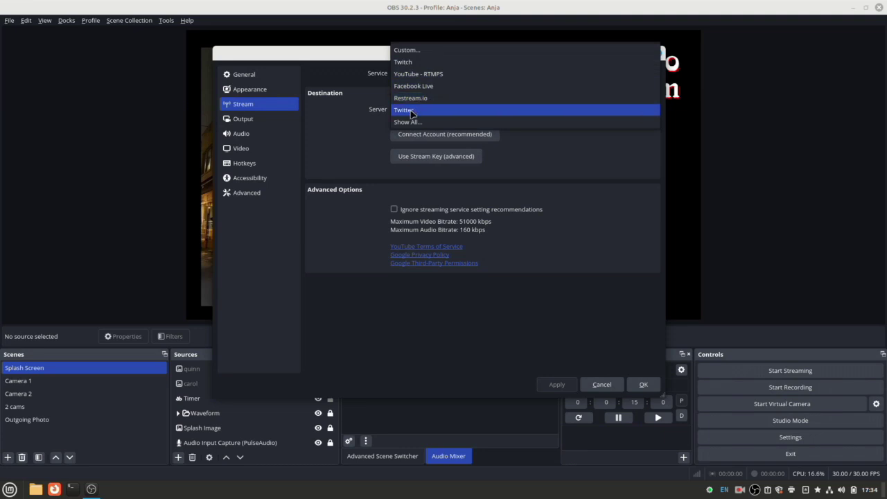
click(434, 74)
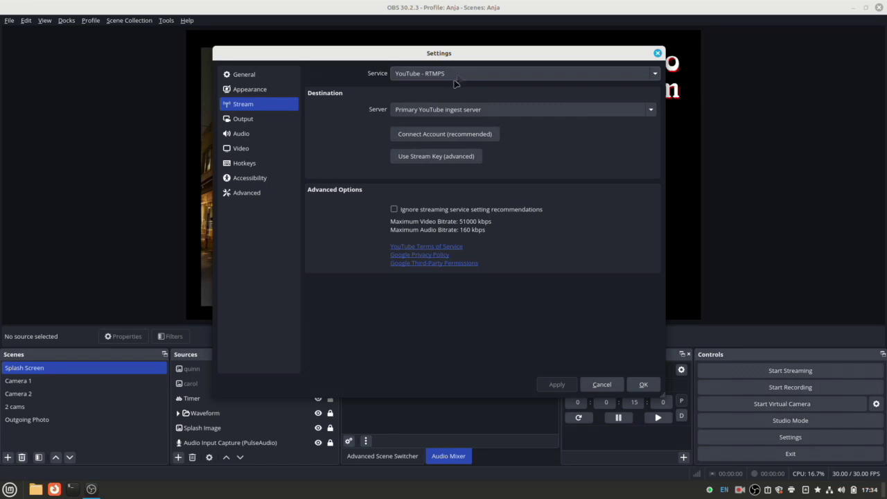
Connect the Riverwest Radio YouTube account, grant OBS Studio access to it, and apply the stream settings.
click(427, 136)
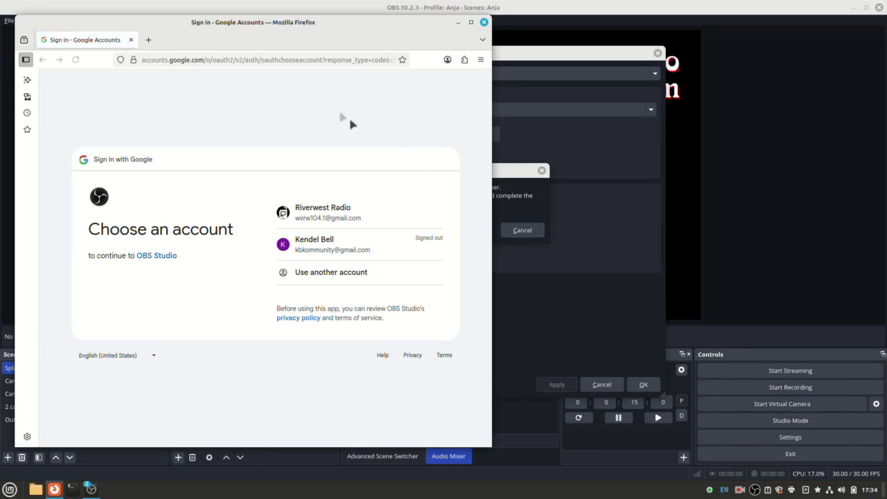
click(318, 212)
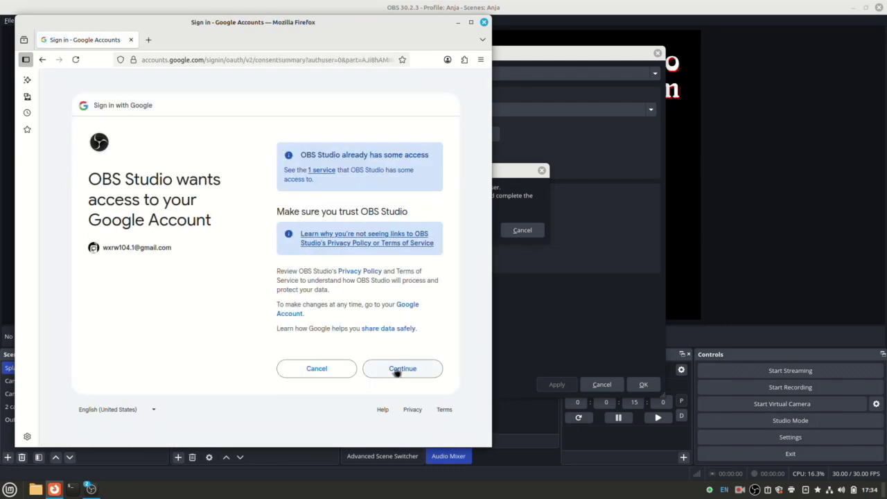
click(400, 369)
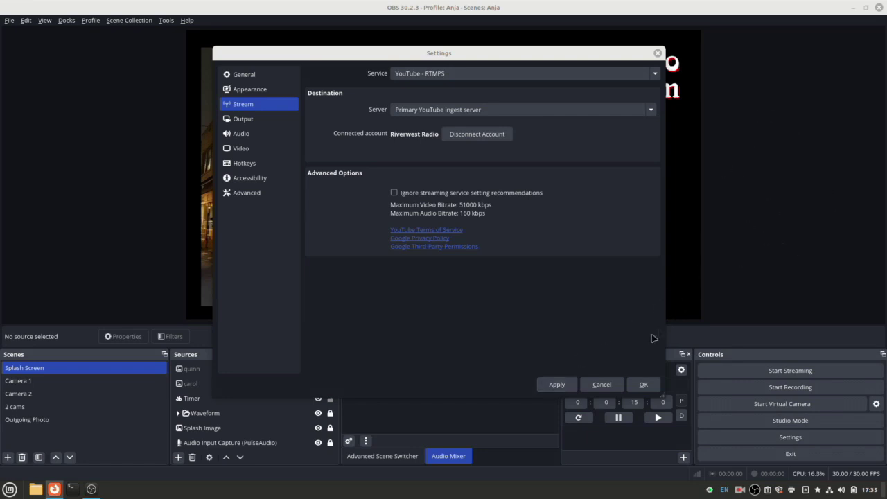
click(556, 385)
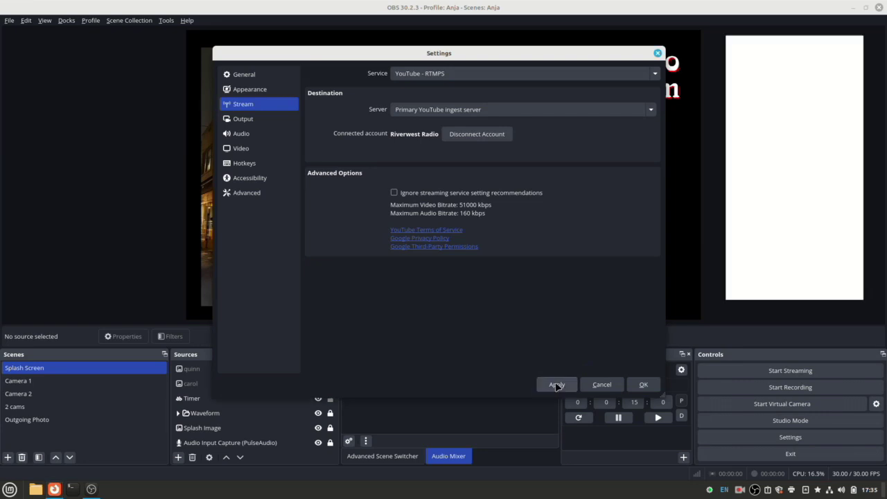
click(643, 384)
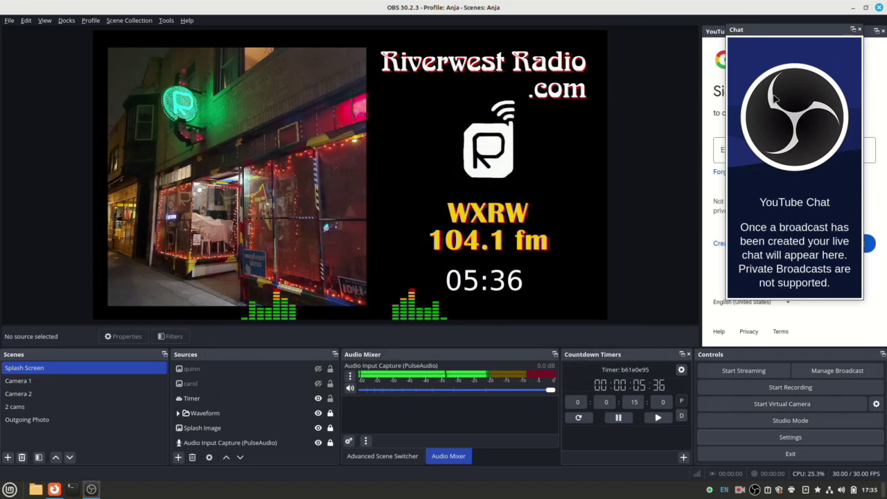
Dock the floating YouTube Chat window together with the YouTube Live Control Panel.
click(794, 31)
drag(795, 31, 807, 146)
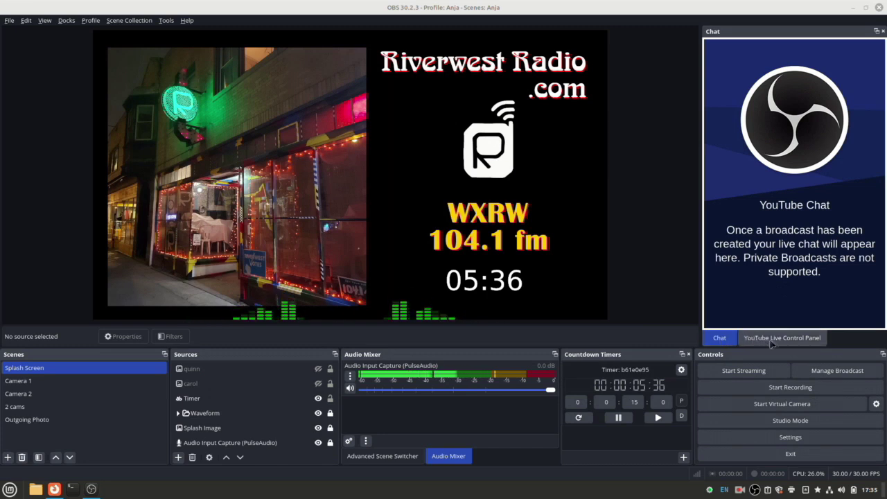
Sign in to the YouTube Live Control Panel with the station's account e-mail and password.
click(781, 340)
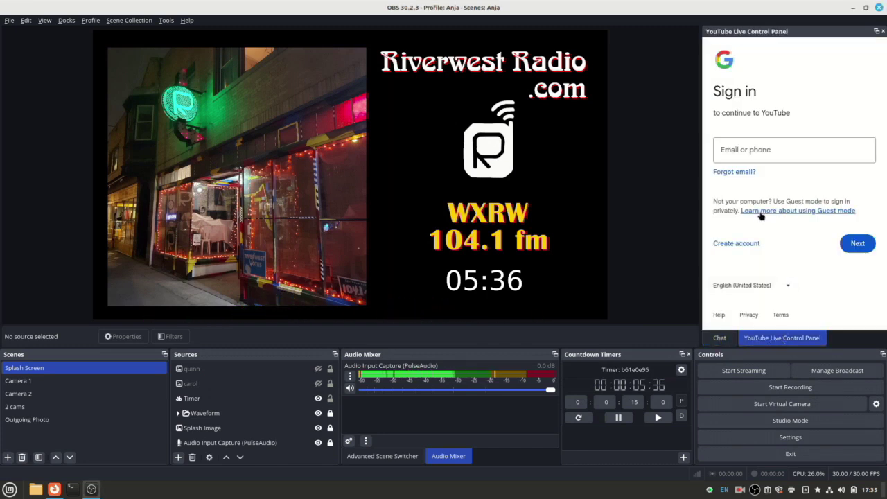
click(741, 150)
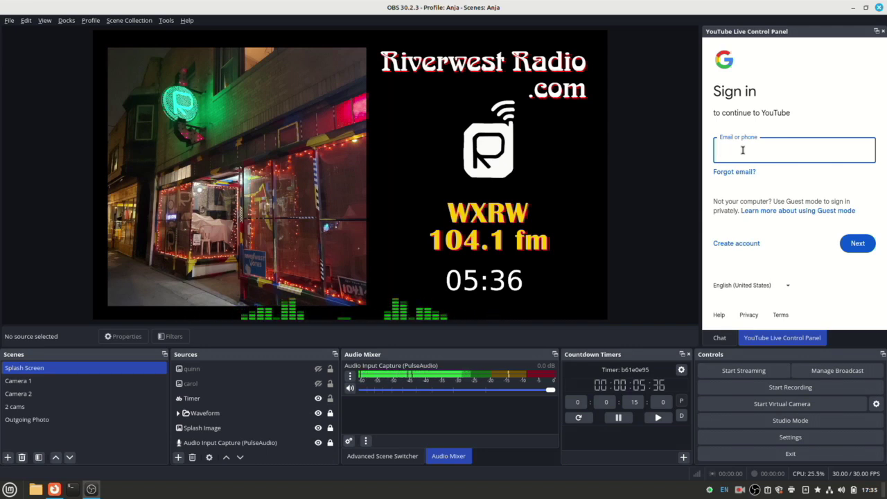
key(ctrl+v)
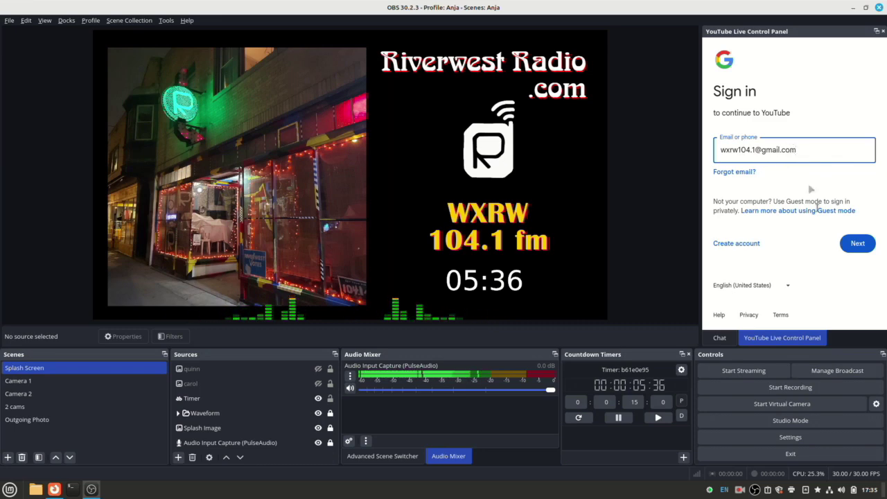
click(857, 246)
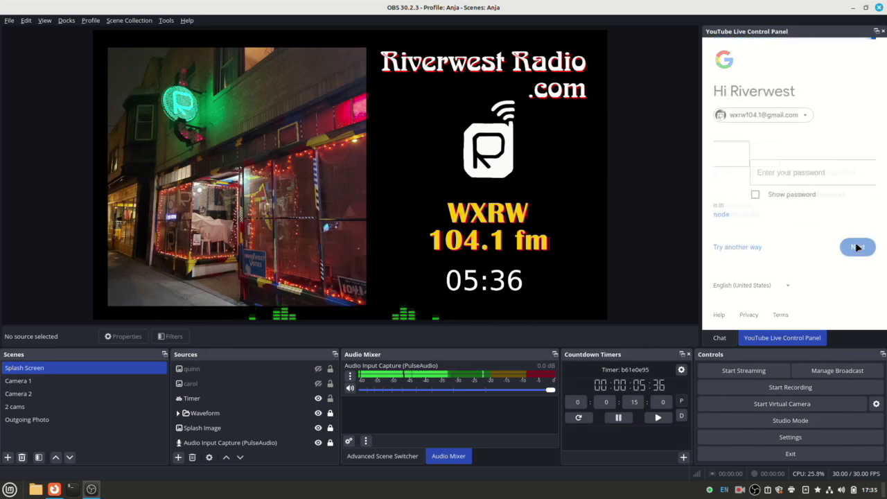
key(ctrl+v)
click(857, 238)
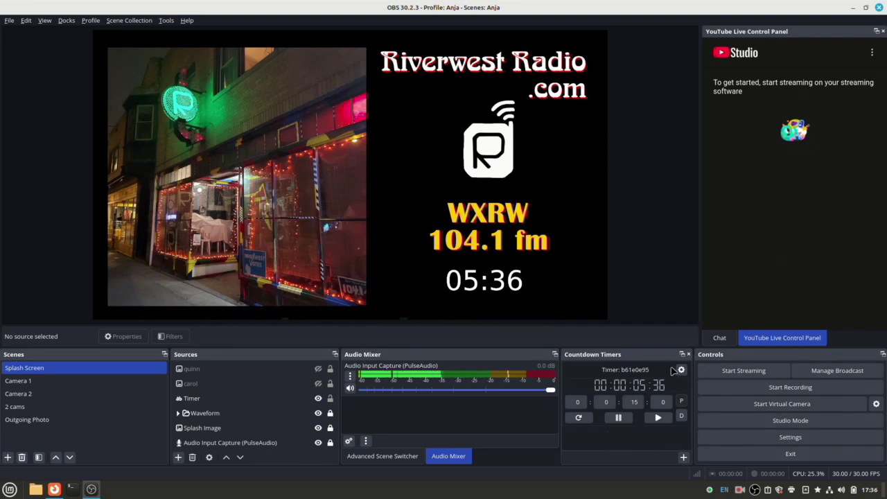
Set the countdown timer to 15 minutes, reset it to that duration and start it.
double_click(636, 401)
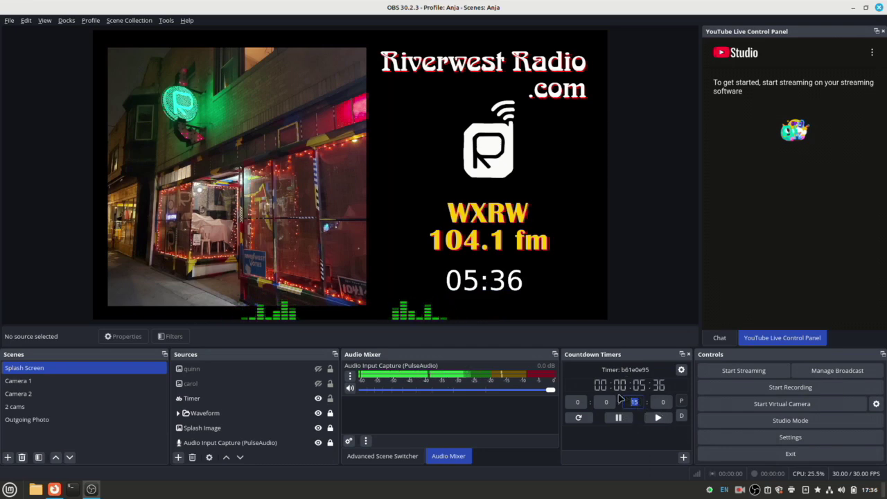
text(15)
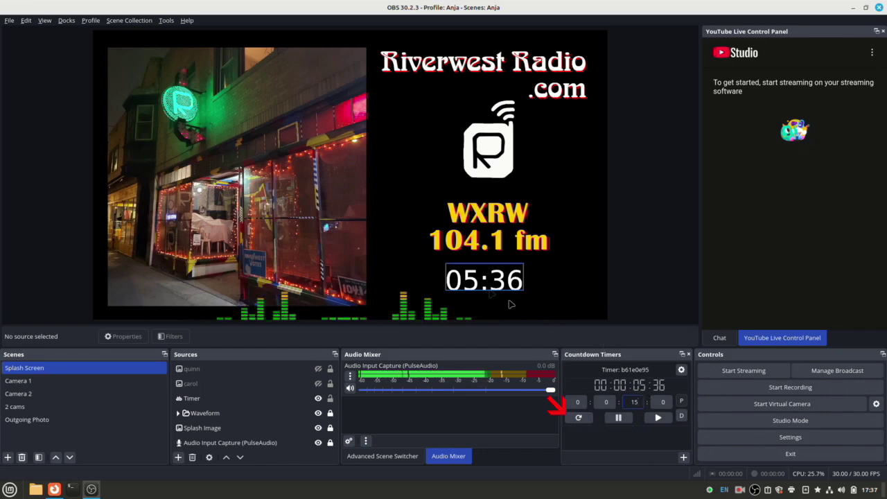
click(579, 417)
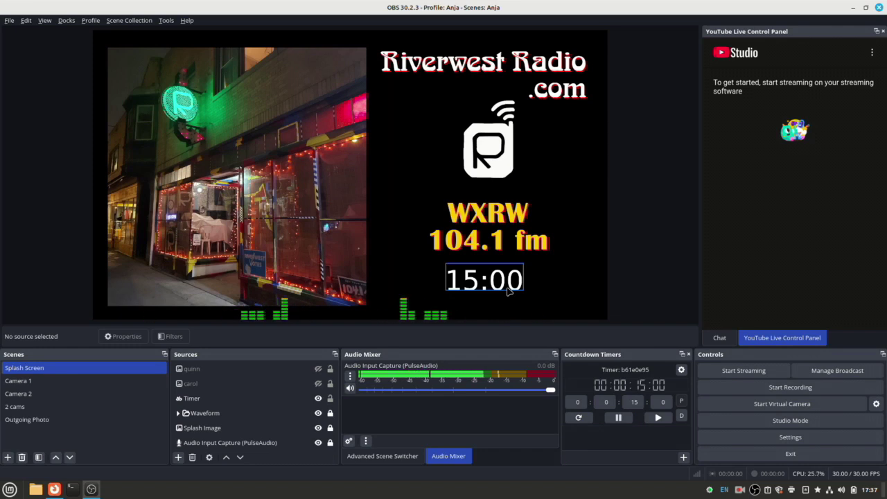
click(657, 418)
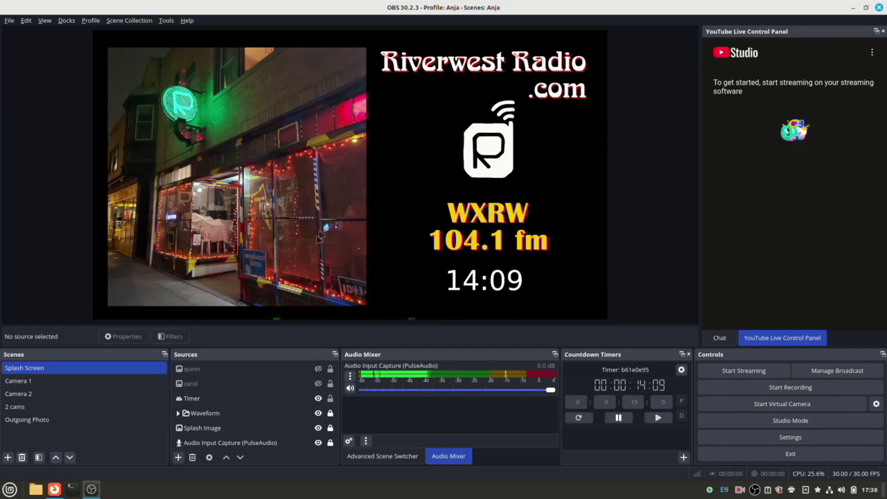
Preview the two hidden radio-show host images over the Splash Screen one after the other, and hide both again.
click(317, 371)
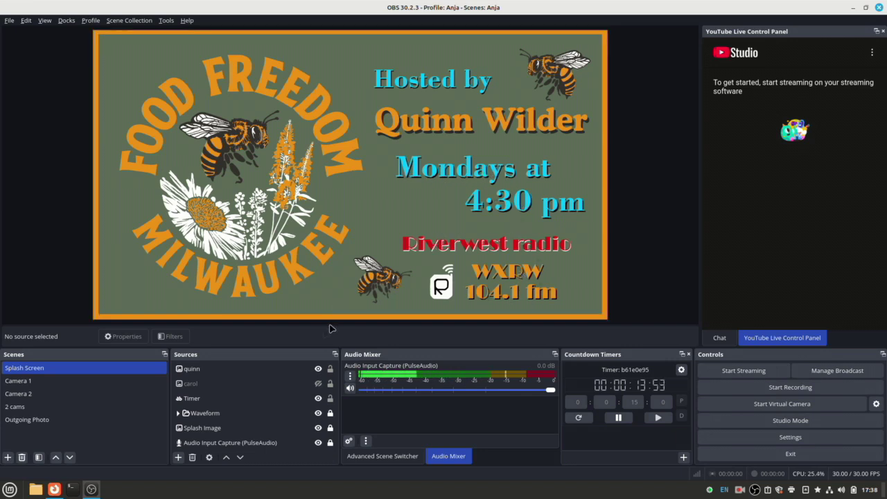
click(320, 388)
click(318, 385)
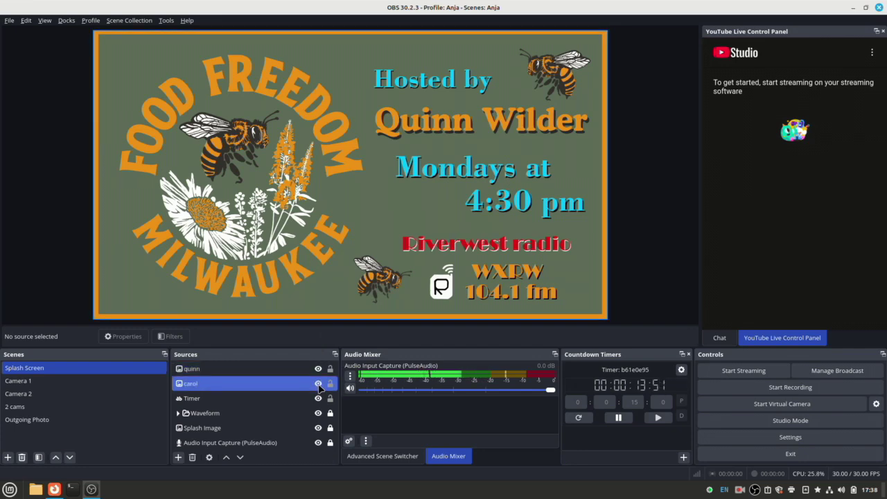
click(316, 370)
click(319, 370)
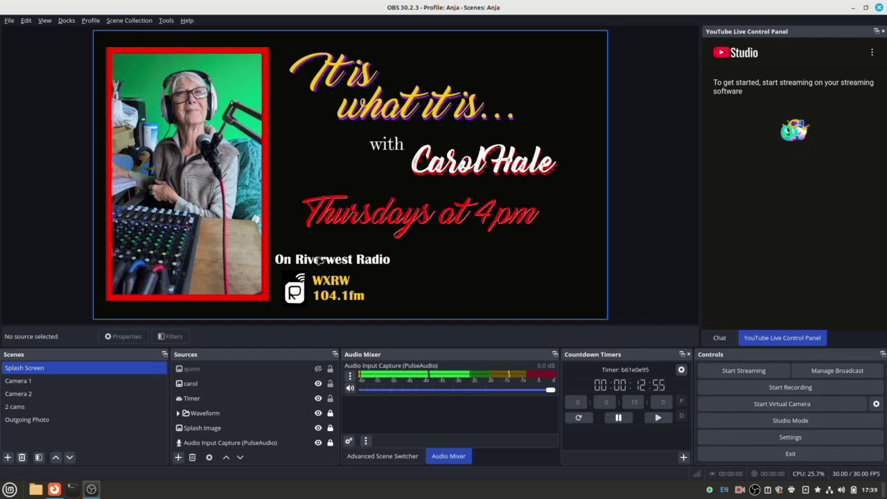
click(305, 383)
click(318, 383)
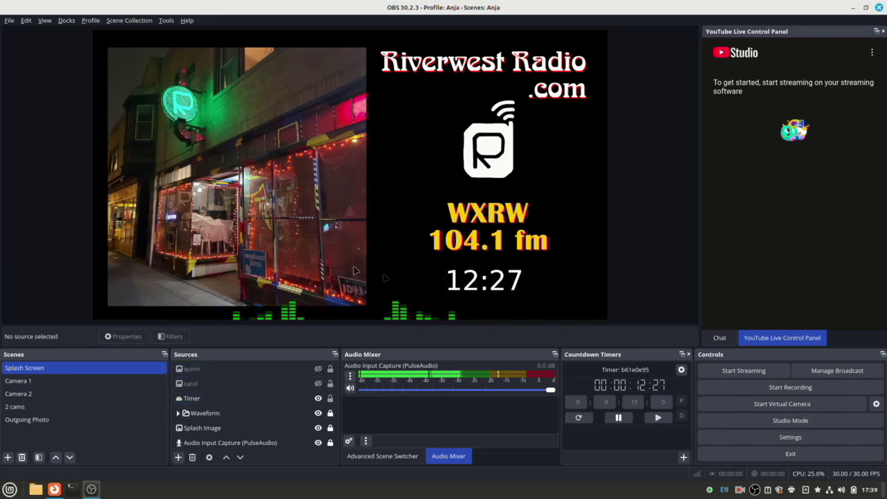
Switch the live scene to Camera 1, check the Camera 2 view, and return to Camera 1.
click(25, 381)
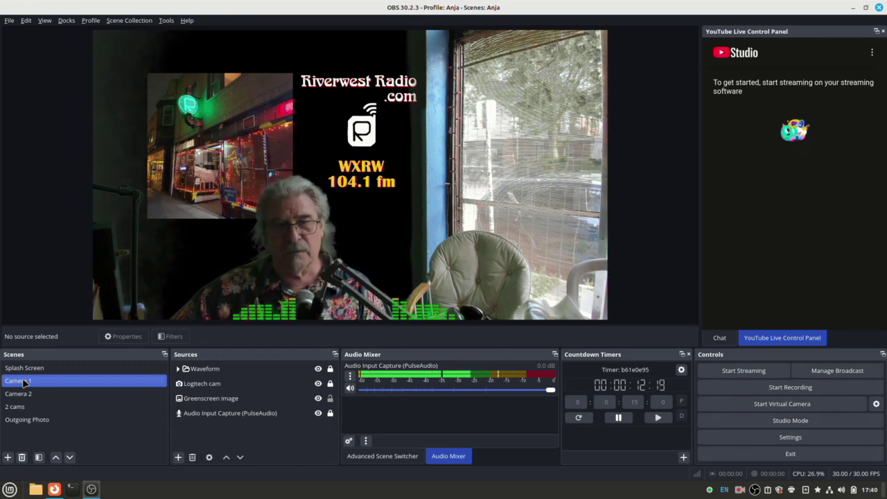
click(31, 393)
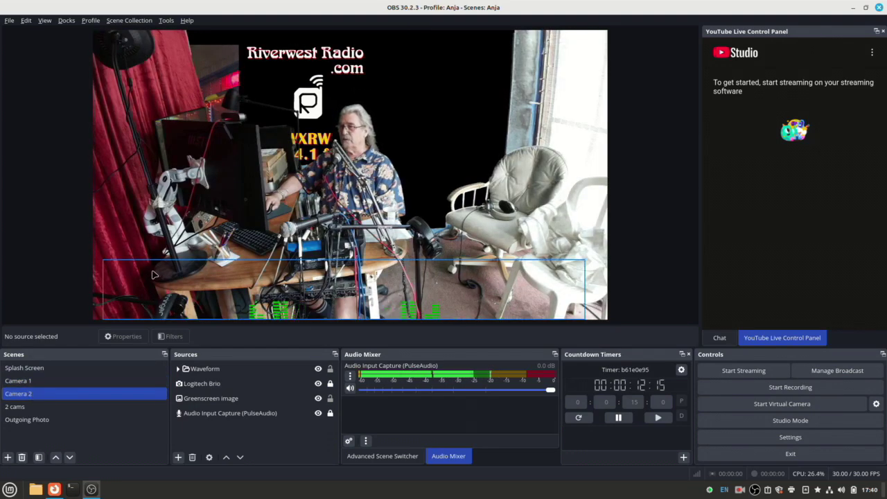
click(59, 383)
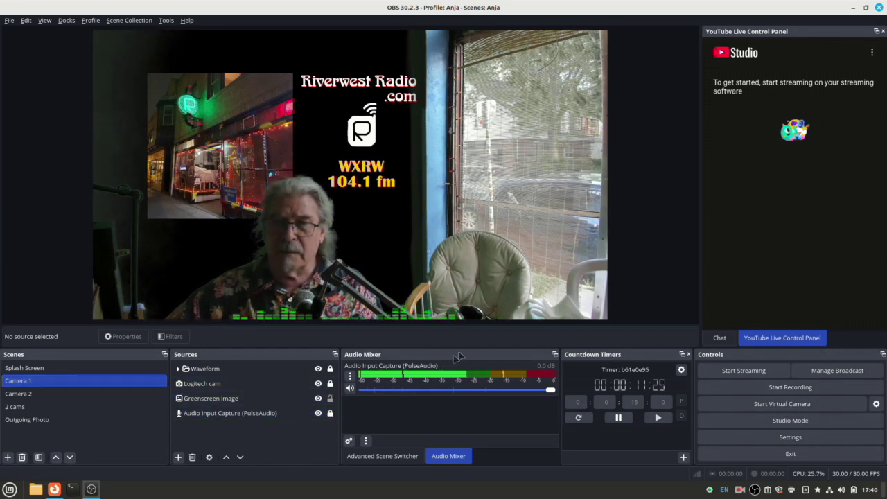
Alternate the live scene between Camera 2 and Camera 1, ending on Camera 1.
click(42, 396)
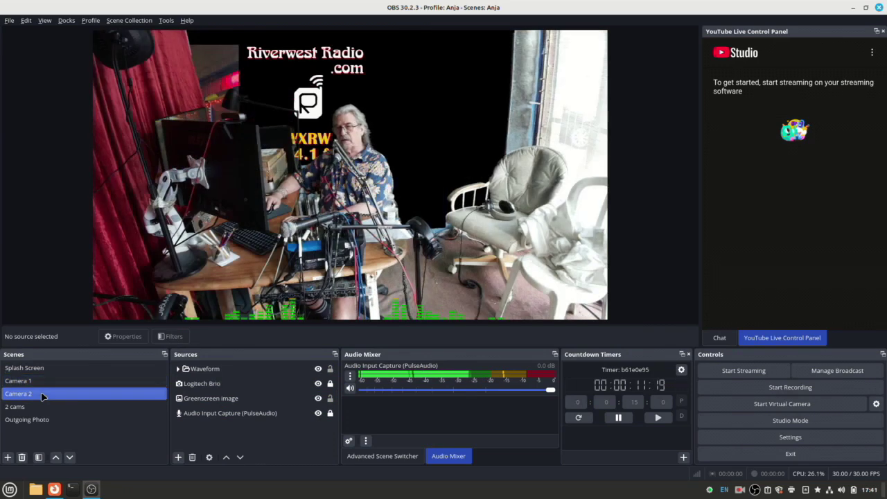
click(55, 381)
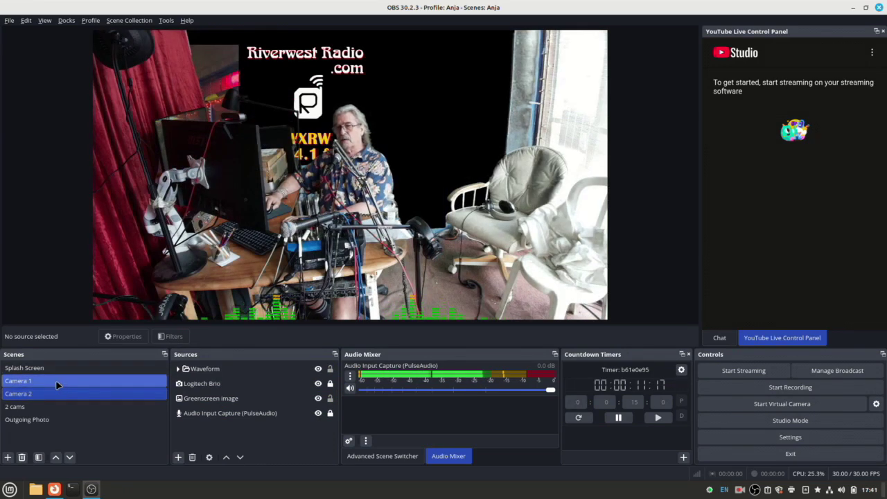
click(60, 394)
click(57, 381)
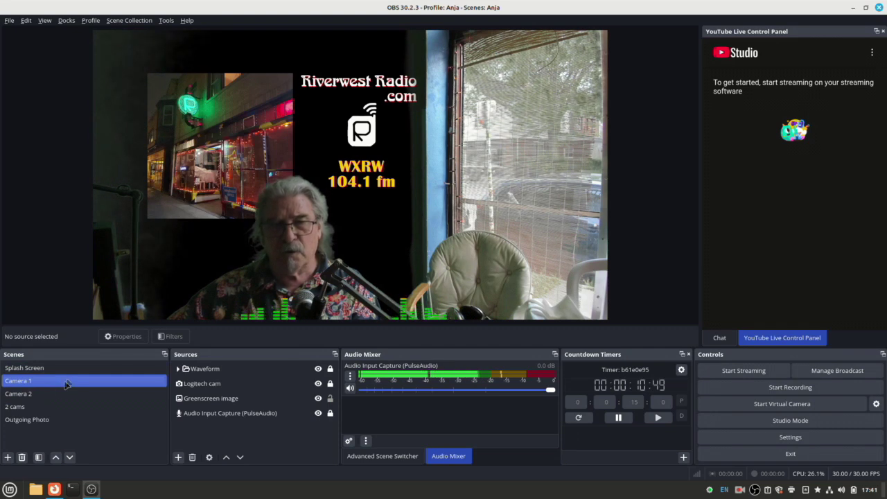
Check the 2 cams scene, compare Camera 1 with the Splash Screen, and leave the Splash Screen live.
click(42, 408)
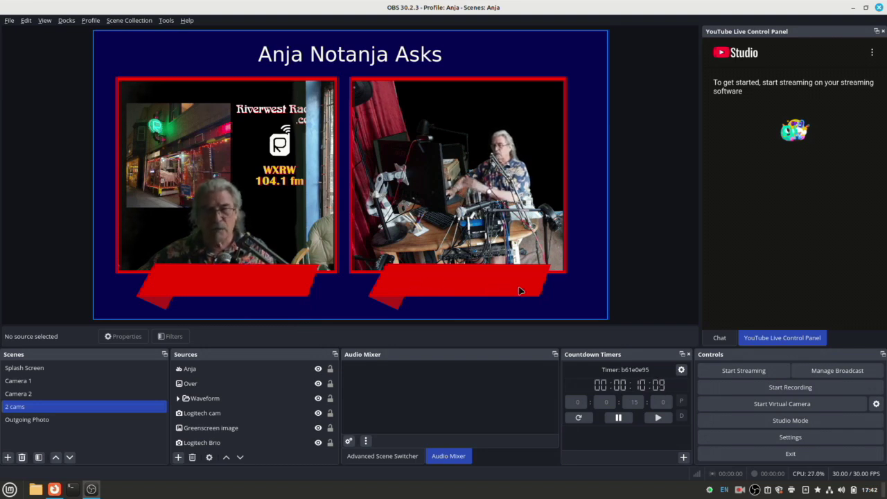
click(86, 381)
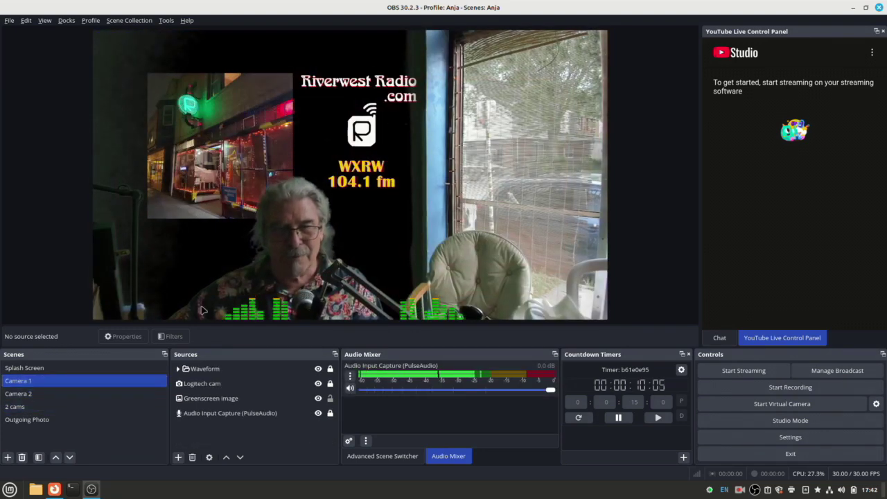
click(95, 368)
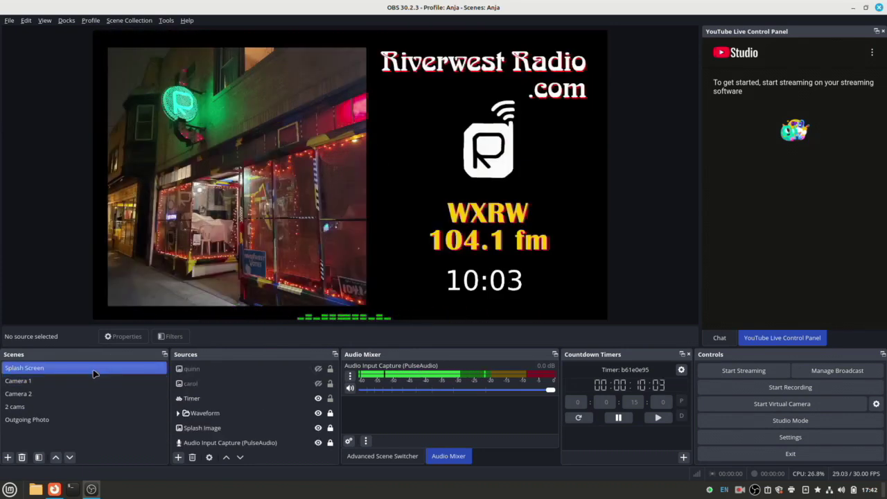
click(86, 382)
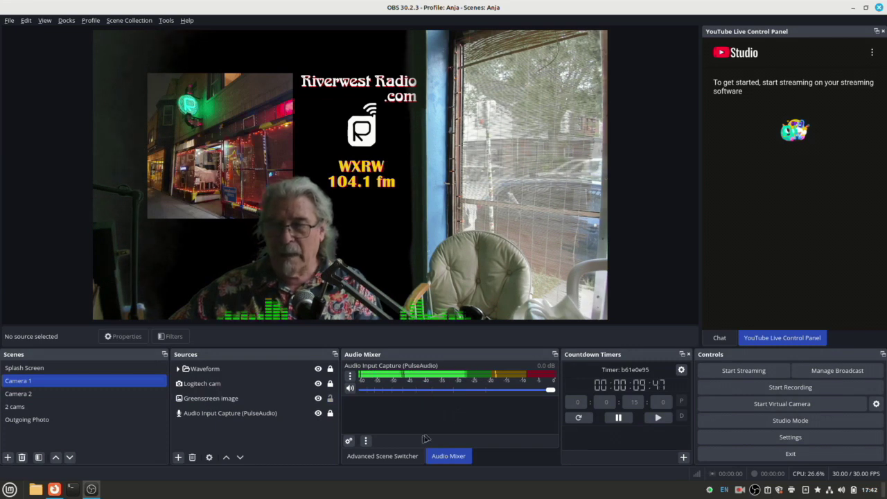
click(126, 368)
Stop the Advanced Scene Switcher and start it again.
click(410, 456)
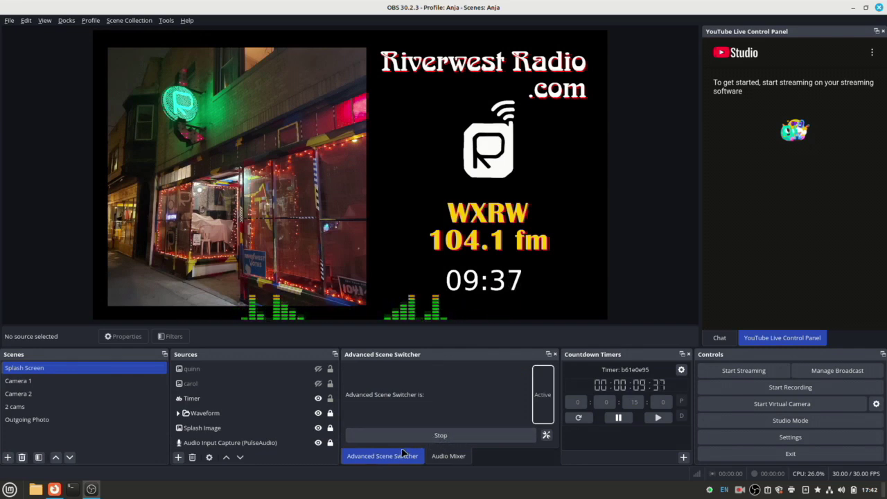
click(443, 435)
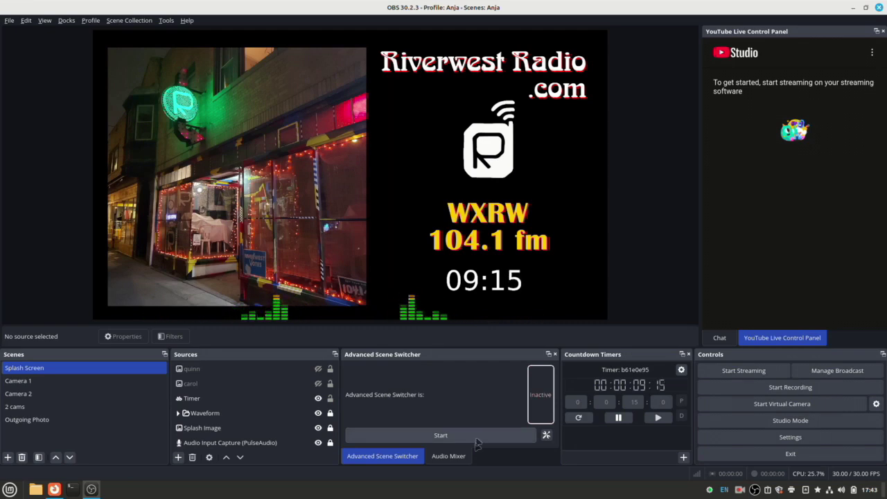
click(441, 437)
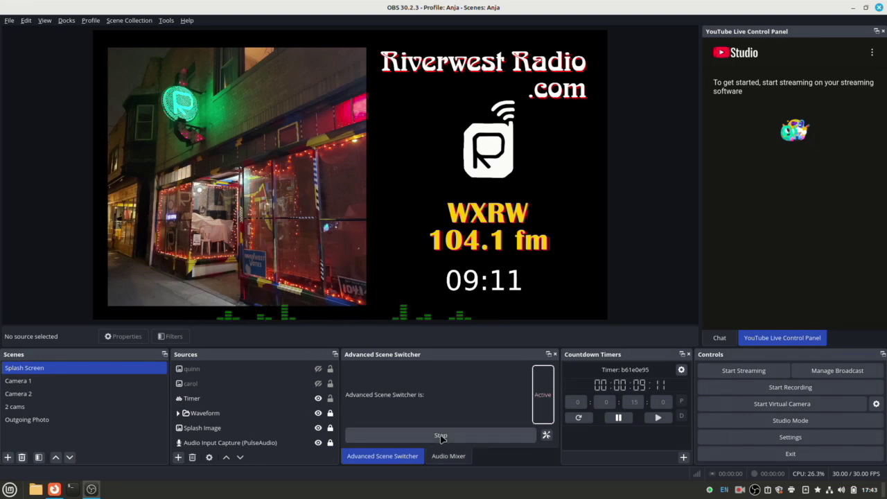
Open the Advanced Scene Switcher's settings and stop the switcher from its general status options.
click(546, 435)
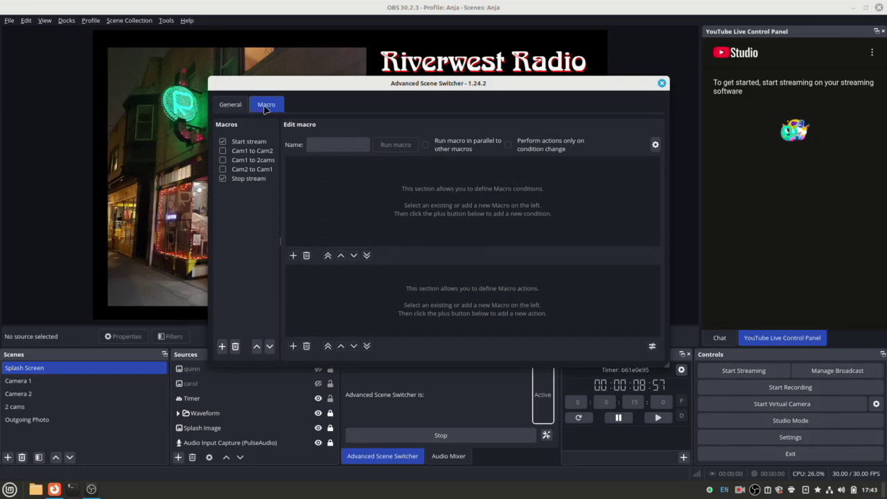
click(228, 107)
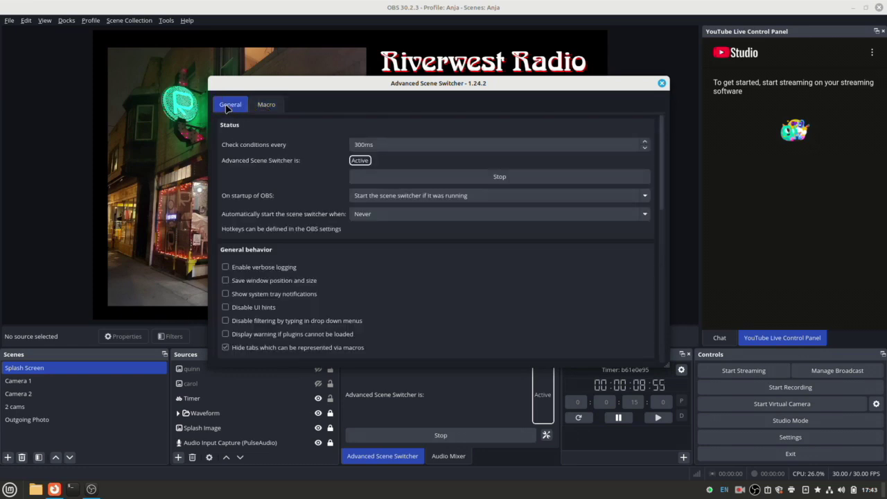
click(499, 179)
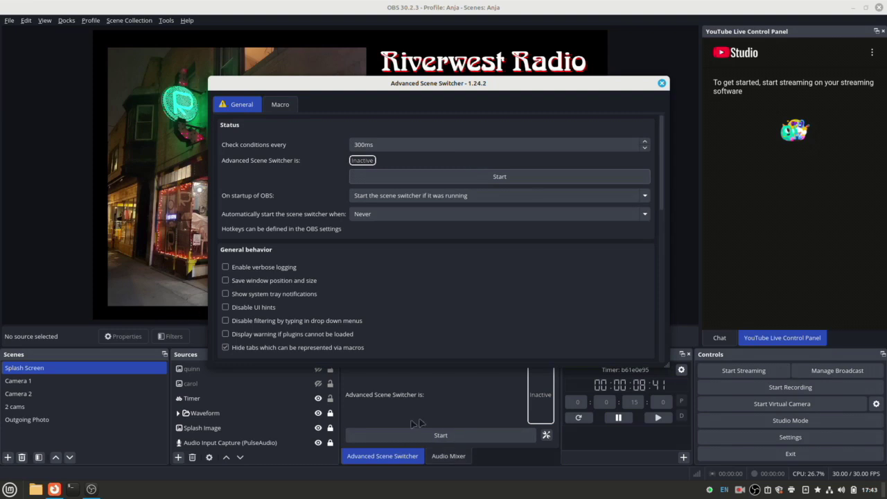
Review the conditions and actions of the Start stream and Stop stream macros.
click(280, 108)
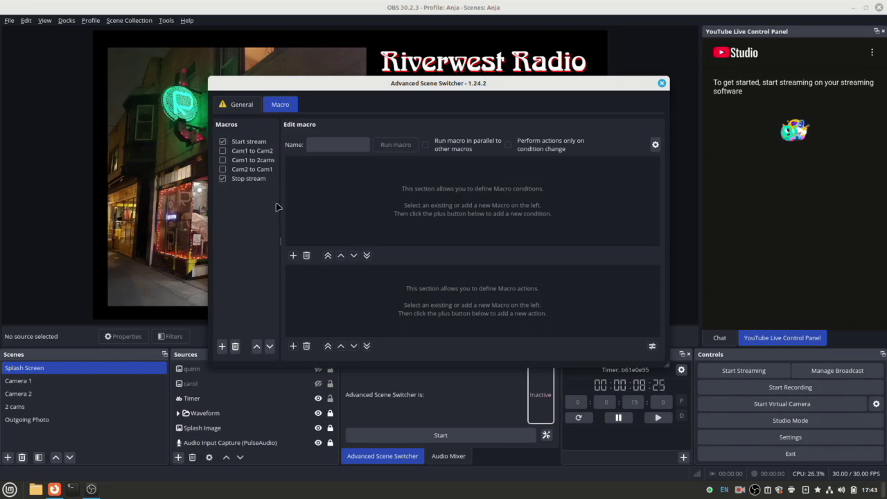
click(255, 144)
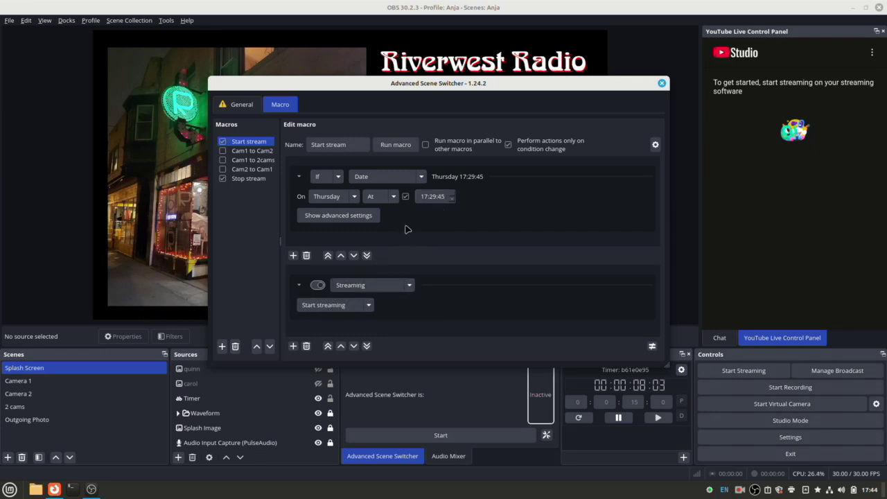
click(241, 179)
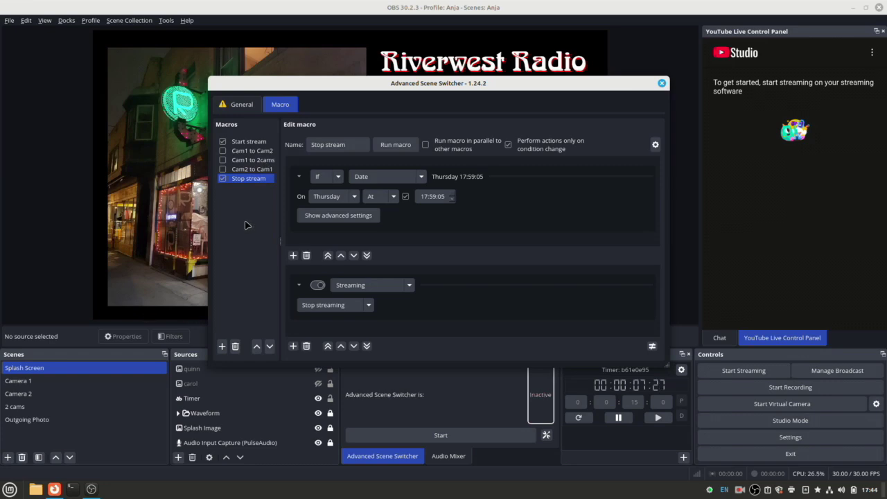
Enable the Cam1 to Cam2 and Cam2 to Cam1 macros, disable both again, and close the scene switcher settings.
click(222, 151)
click(223, 169)
click(222, 169)
click(222, 150)
click(661, 84)
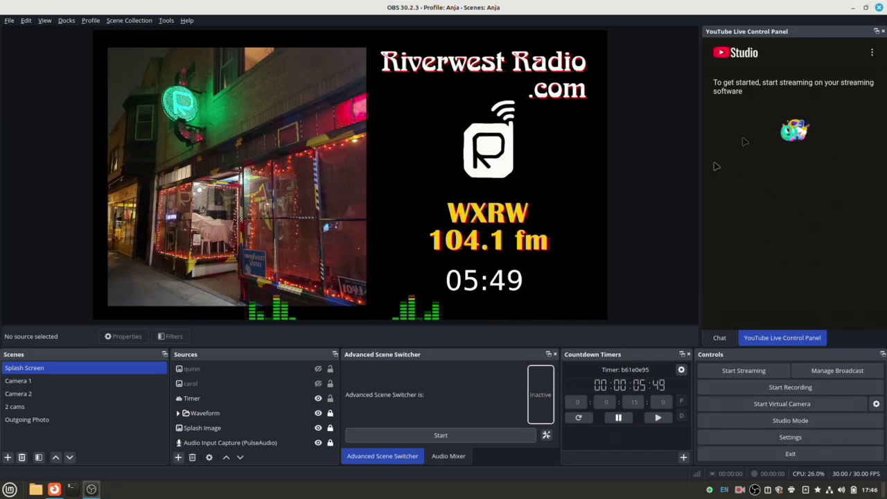
Create a new YouTube broadcast titled My Broadcast, marked as not made for kids, without starting the stream.
click(827, 370)
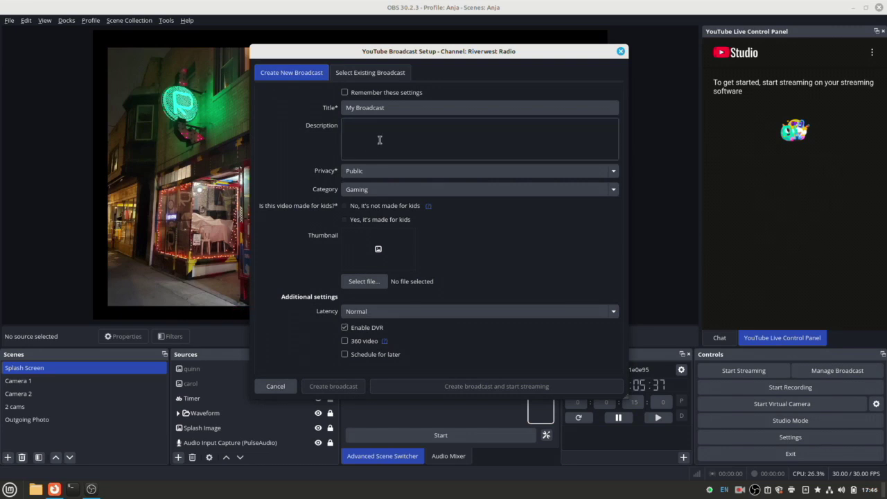
drag(391, 107, 315, 98)
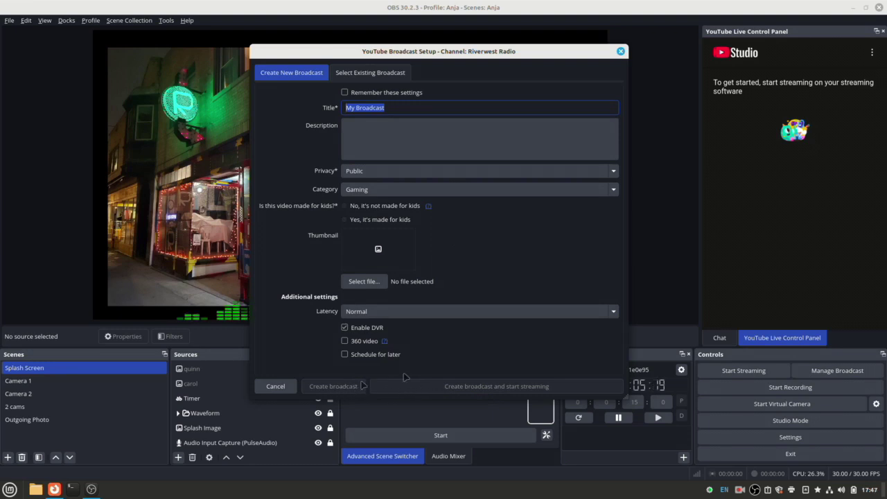
click(345, 206)
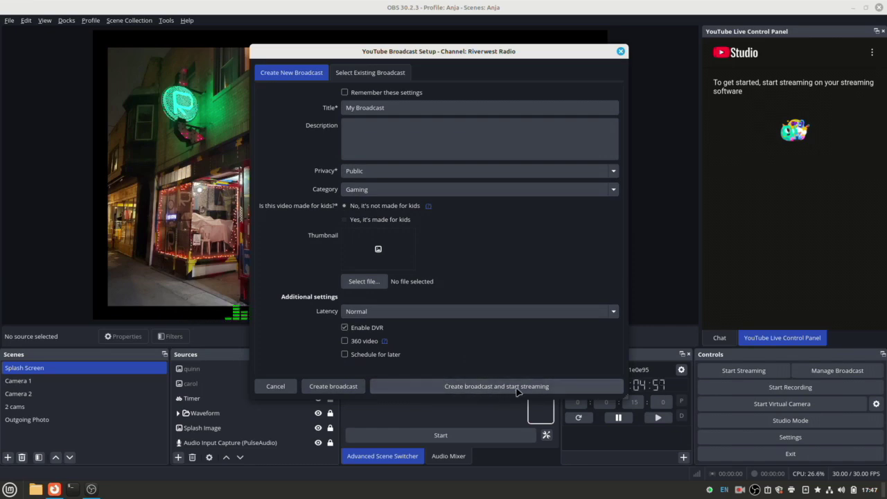
drag(486, 57, 543, 334)
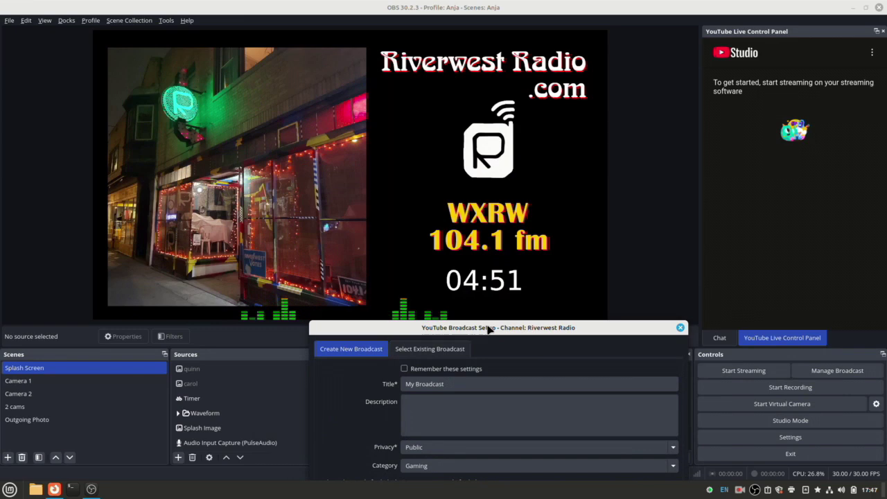
drag(490, 328, 442, 62)
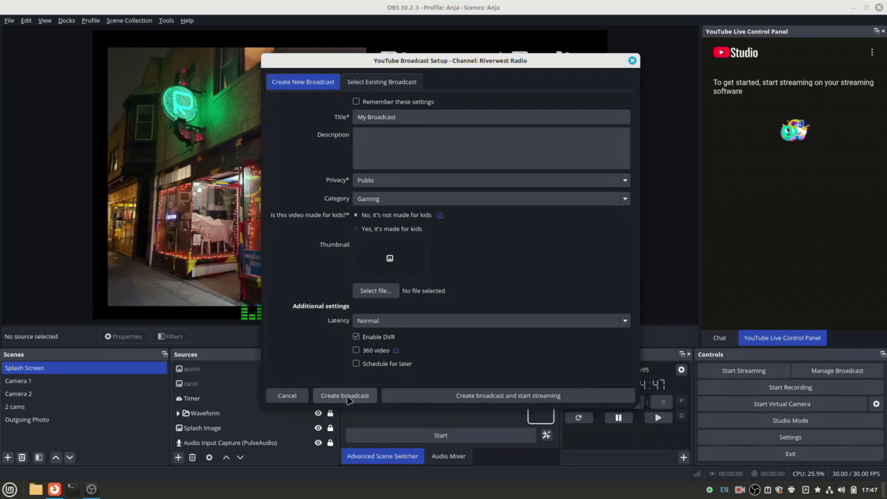
click(345, 395)
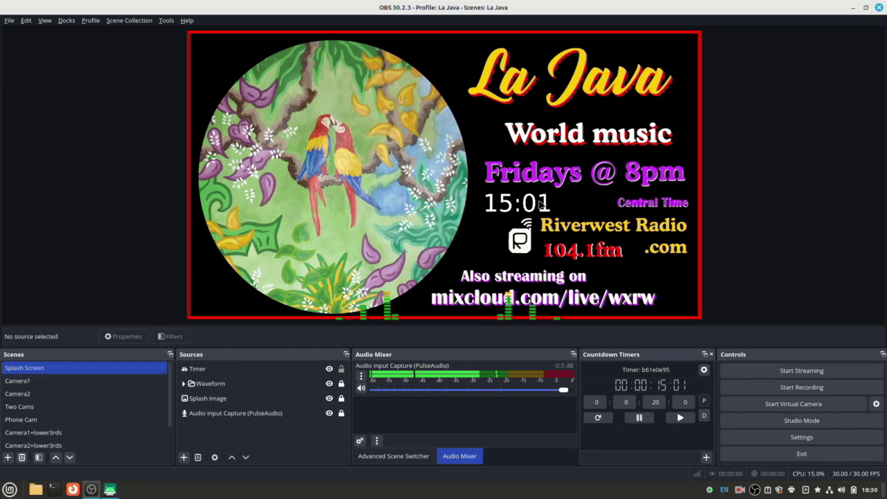
Review the La Java scenes in order: Camera1, Camera2, Two Cams, Phone Cam, Camera1+lower3rds and Camera2+lower3rds.
click(43, 387)
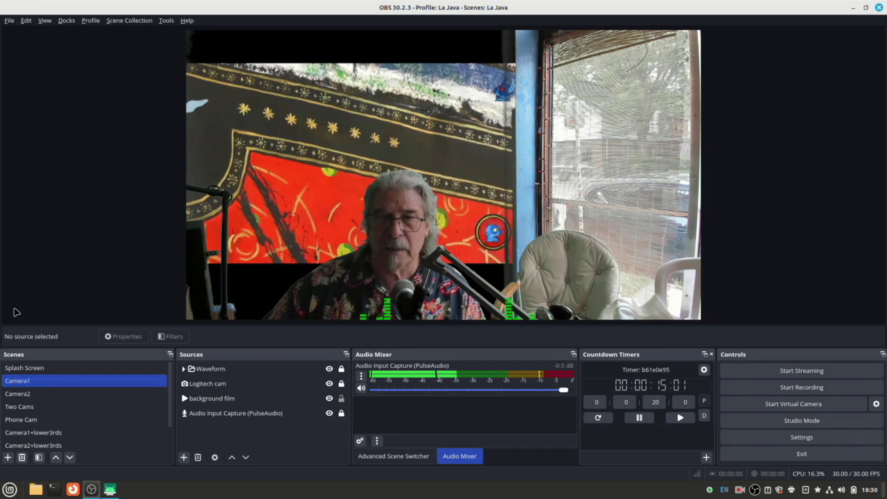
click(56, 395)
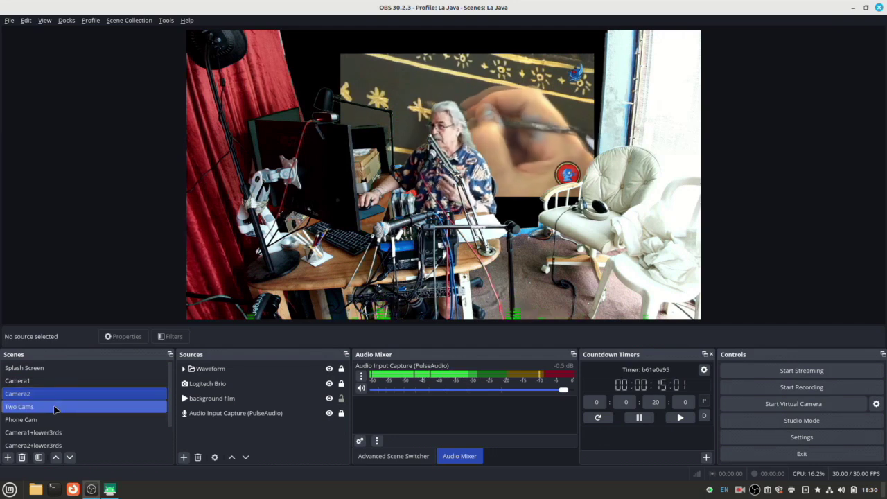
click(55, 408)
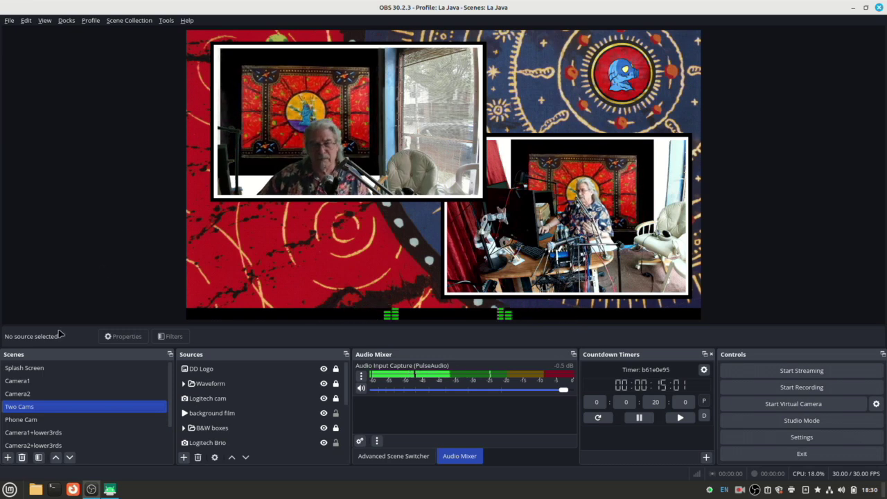
click(54, 419)
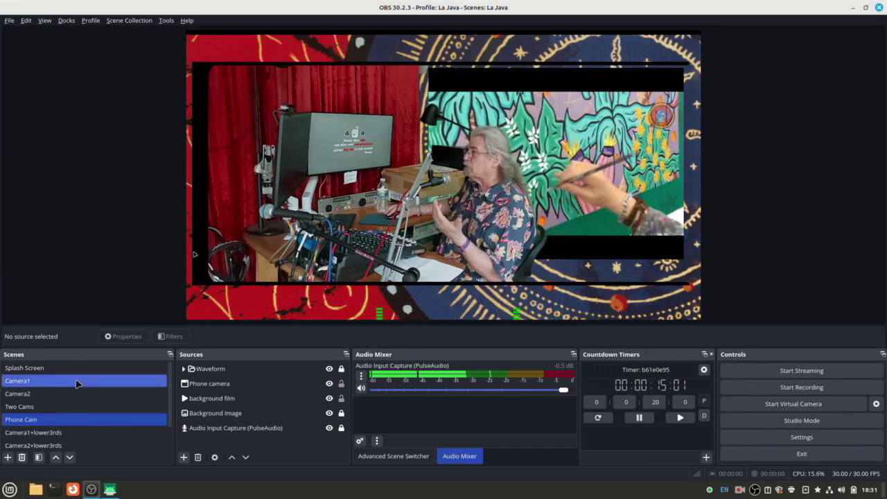
click(53, 433)
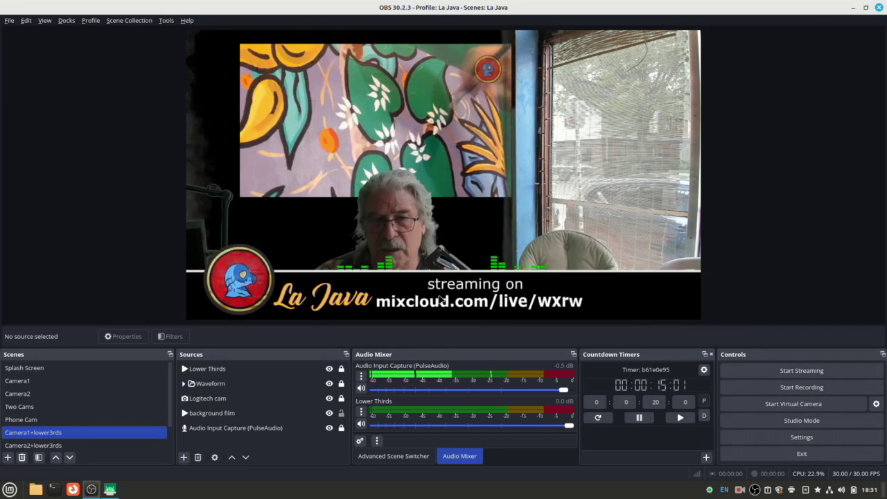
click(74, 446)
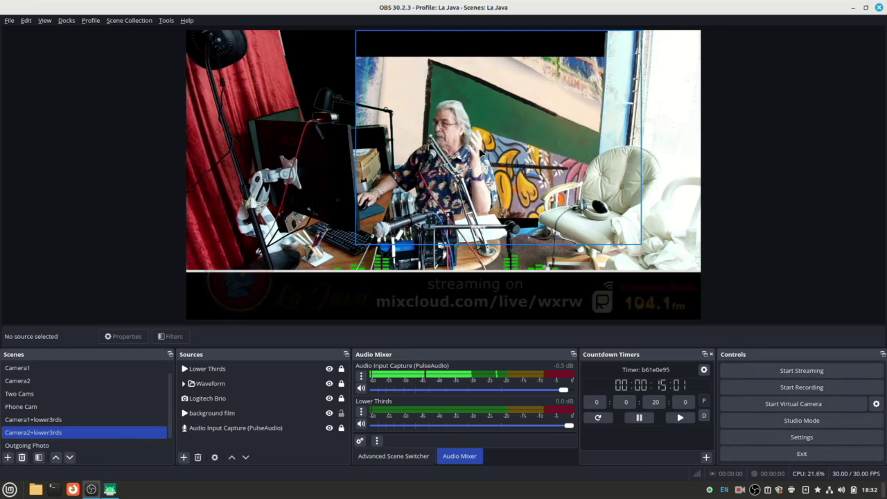
Set the absolute zoom of the Logitech Brio camera in the Camera2 scene to 155 and save the change.
click(39, 383)
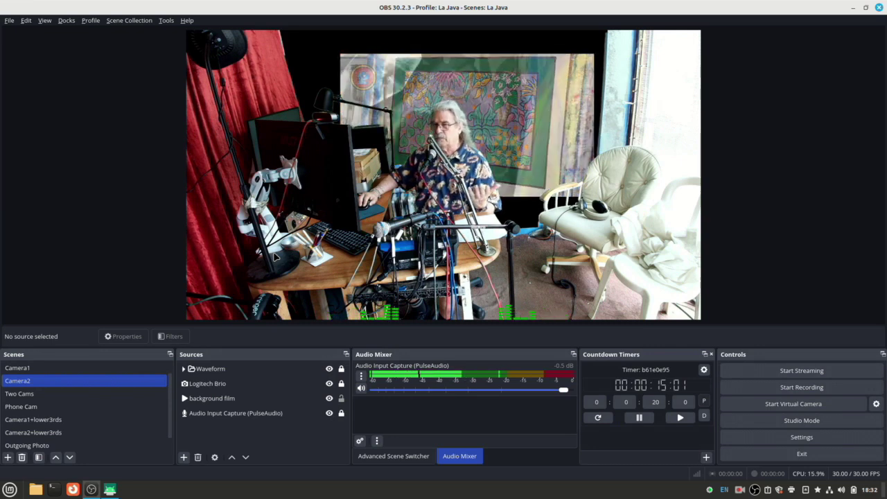
click(222, 386)
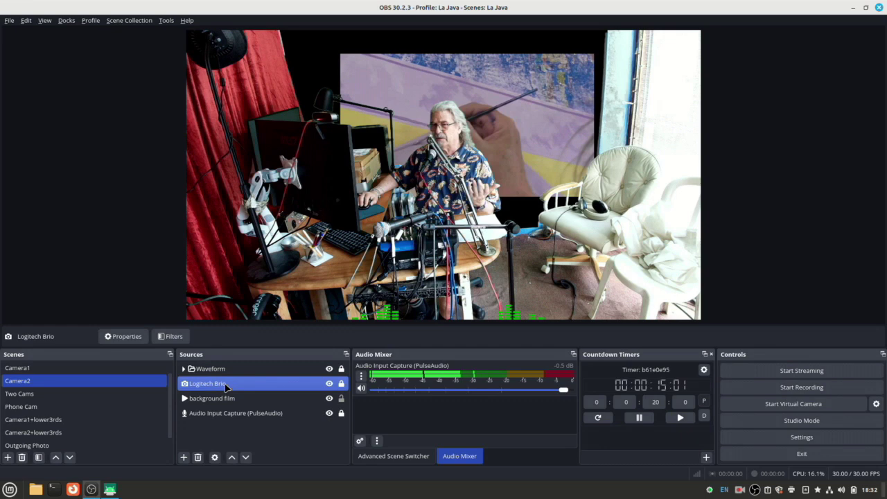
click(125, 336)
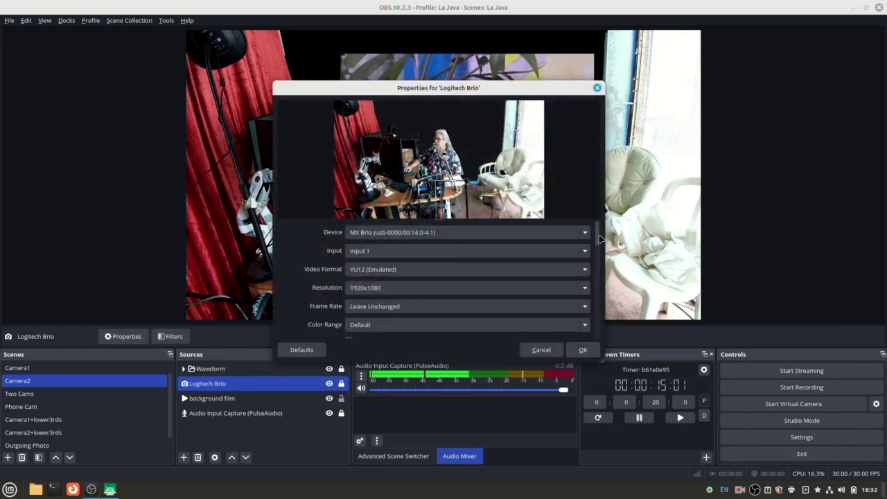
drag(597, 236, 600, 325)
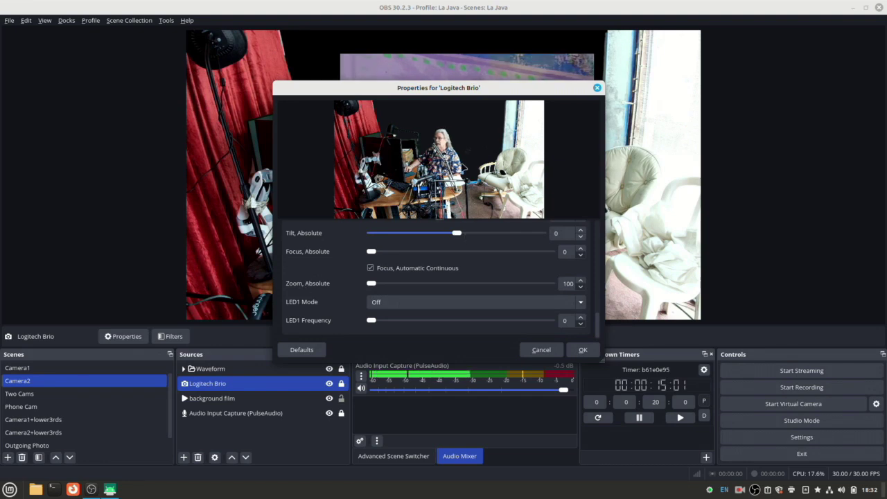
drag(484, 89, 720, 99)
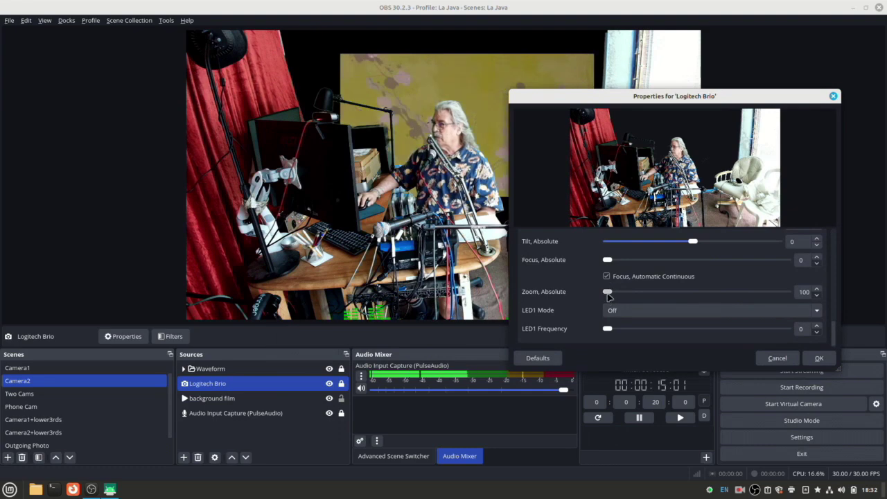
drag(630, 292, 641, 293)
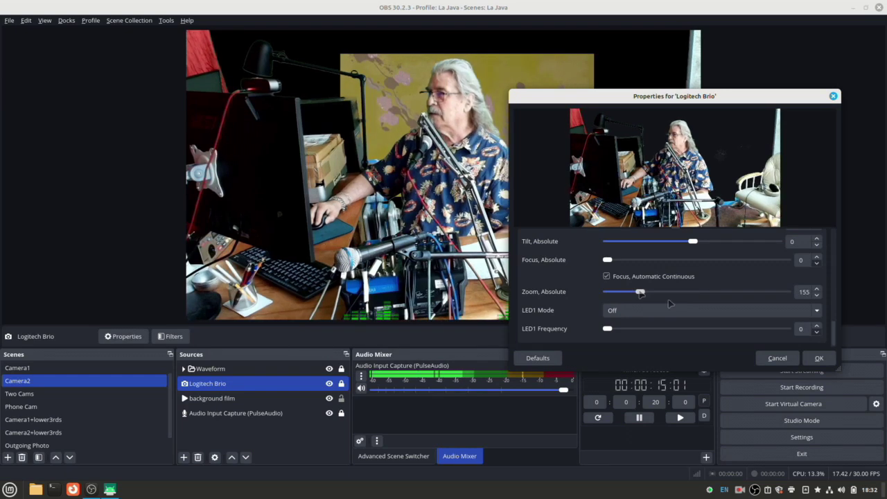
click(832, 97)
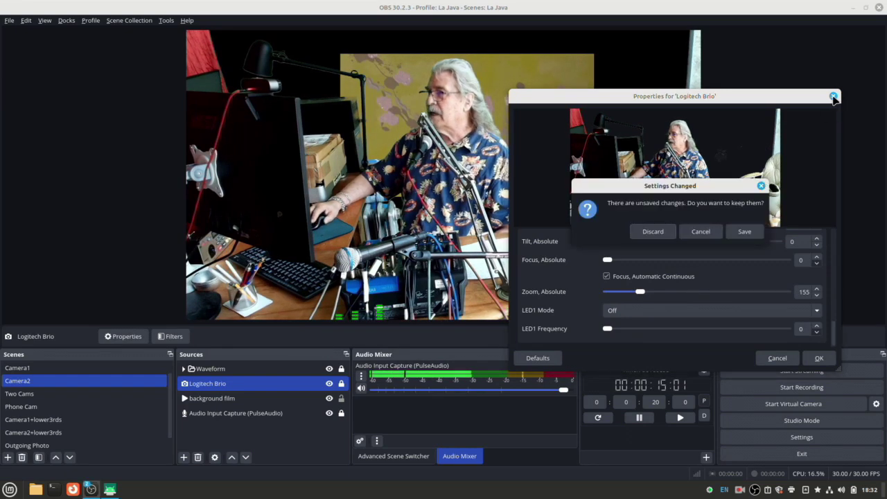
click(744, 231)
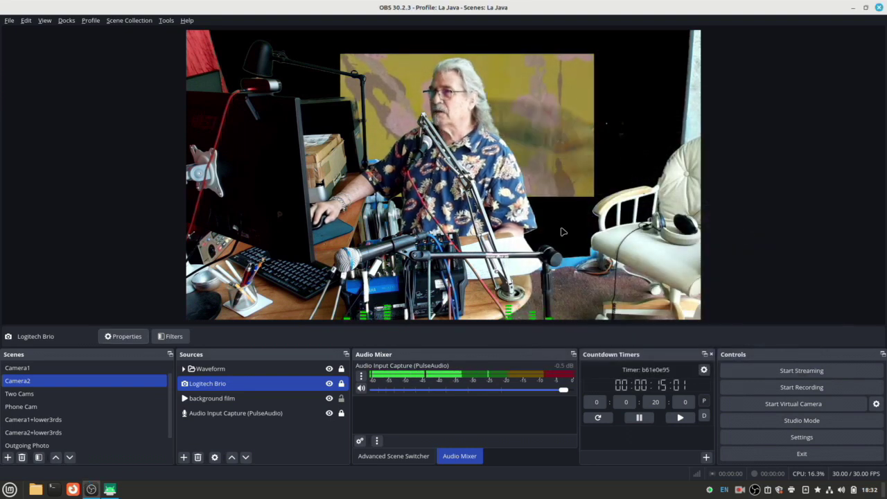
Compare the camera framing in the Camera1, Camera2 and Camera2+lower3rds scenes.
click(71, 369)
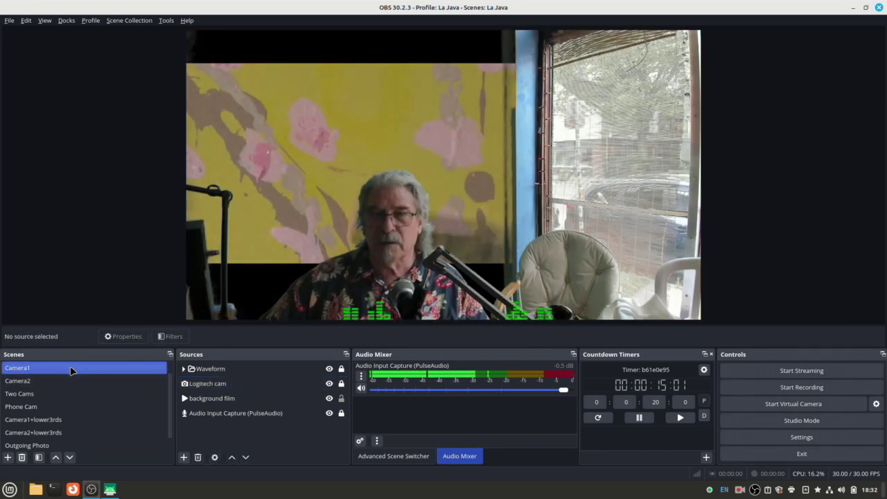
click(73, 382)
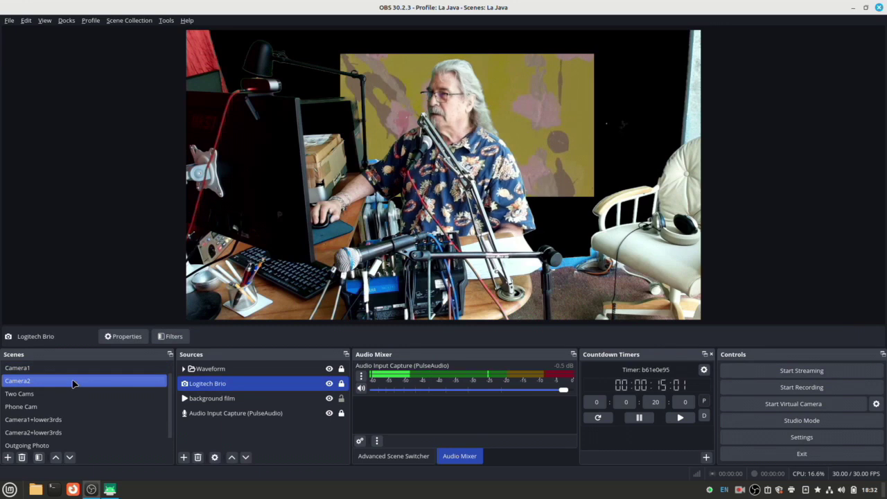
click(76, 433)
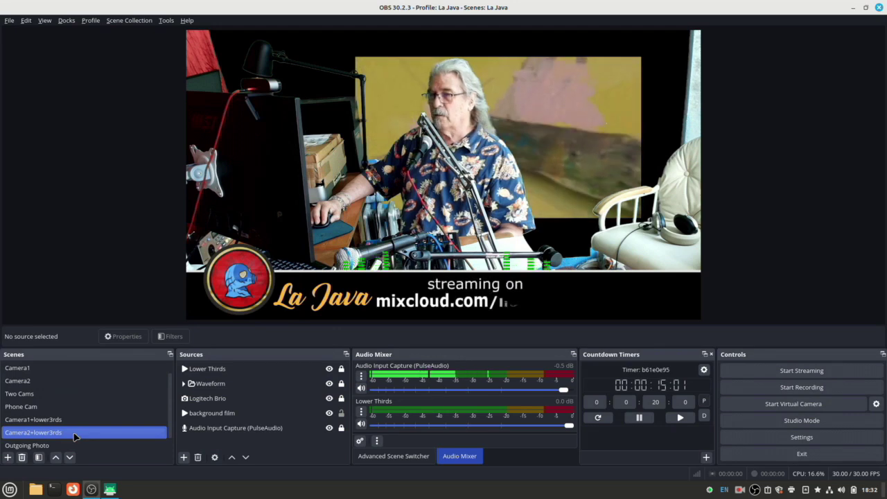
Set the absolute zoom of the Logitech Brio camera in the Camera2 scene to 100 and save it.
click(51, 382)
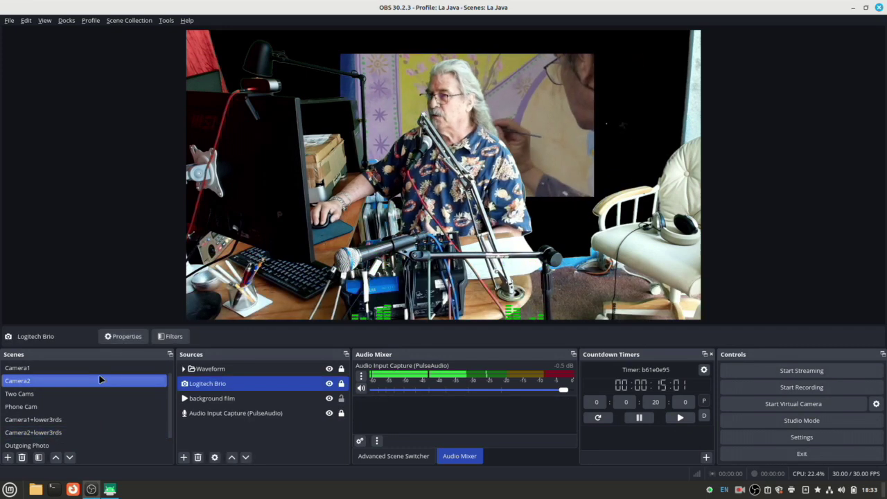
ctrl+click(262, 413)
ctrl+click(262, 412)
ctrl+click(208, 398)
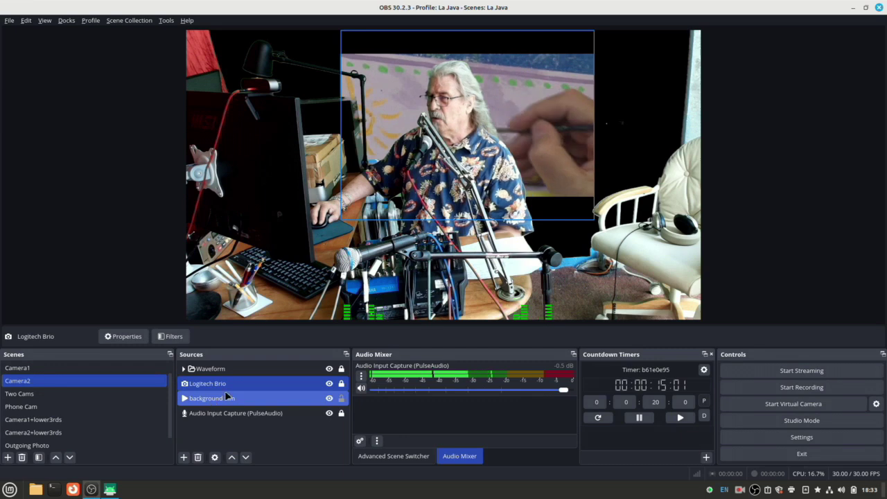
click(228, 383)
click(127, 336)
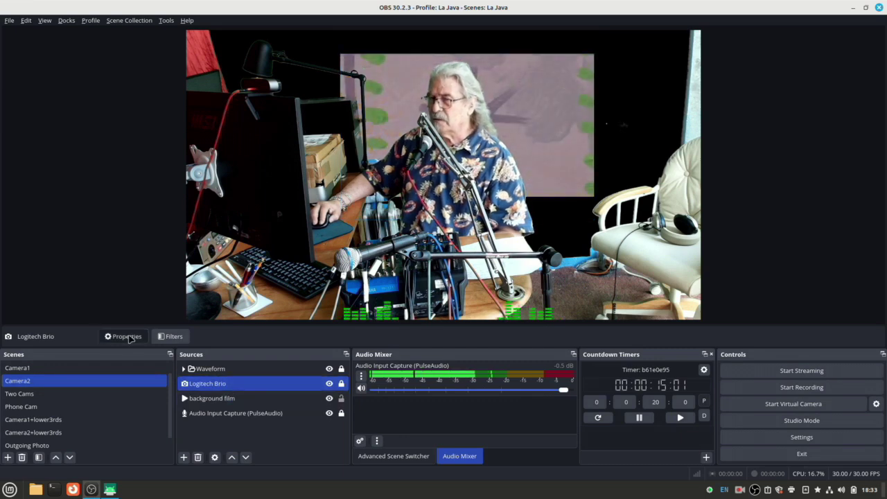
drag(600, 241, 591, 328)
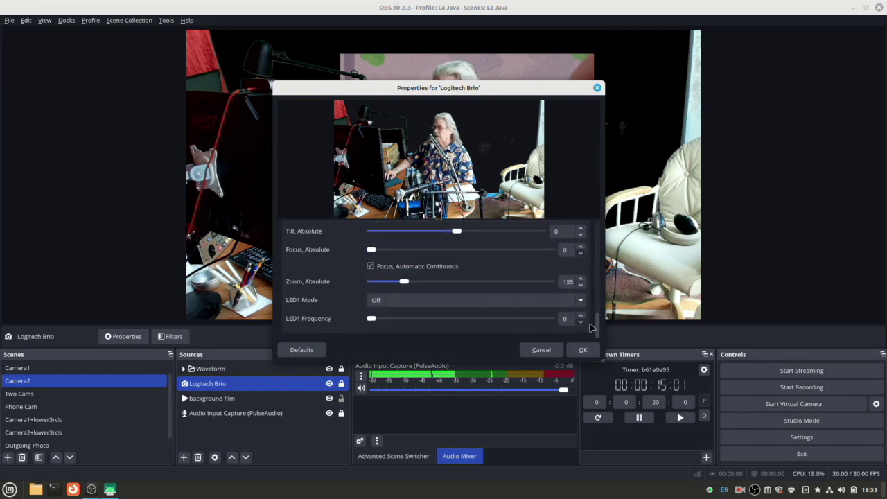
drag(405, 285, 365, 287)
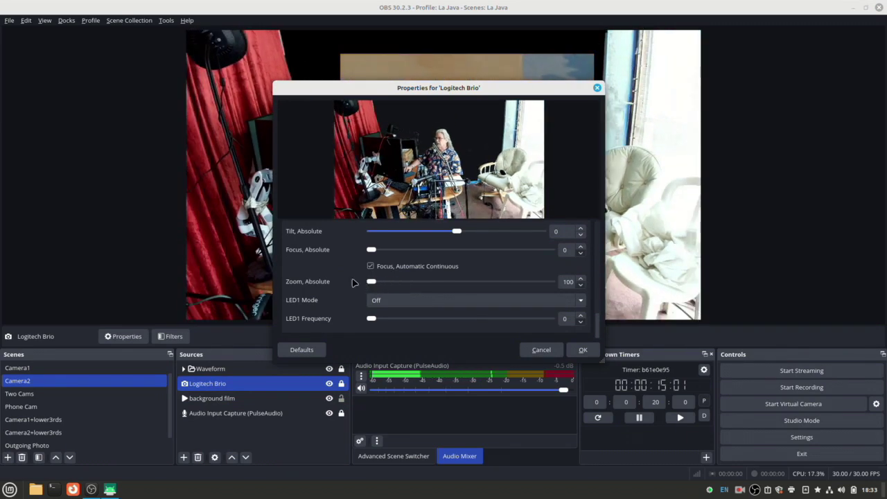
click(582, 350)
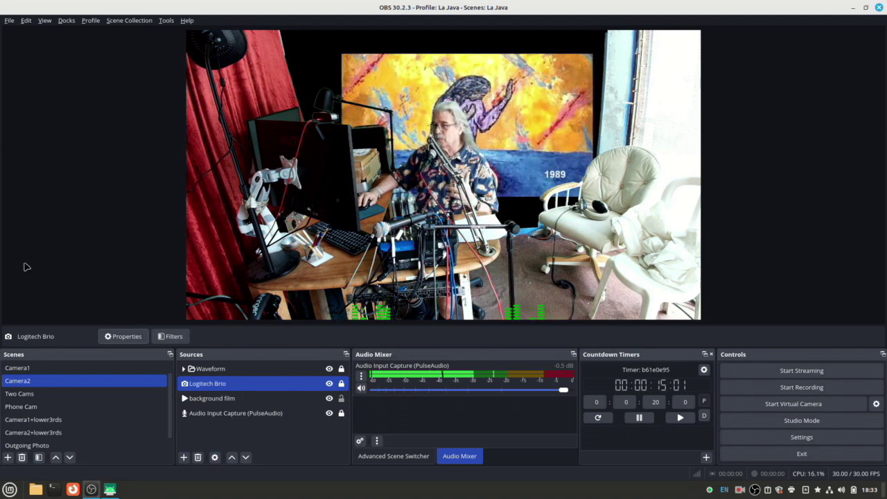
View the Camera1 scene briefly and switch to the Splash Screen scene.
click(59, 367)
scroll(99, 388, up, 1)
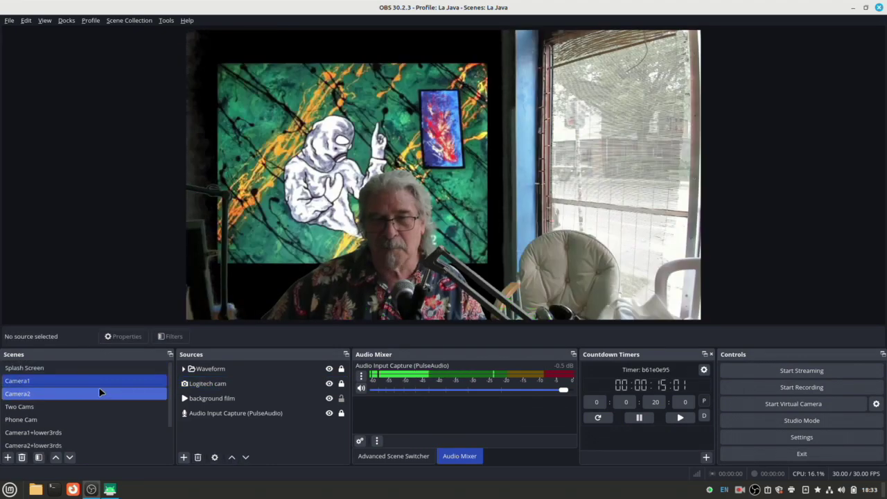
click(86, 367)
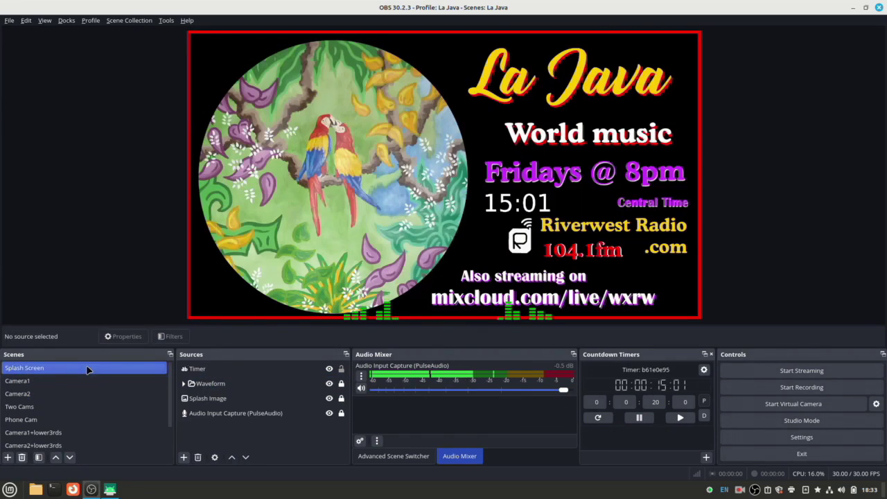